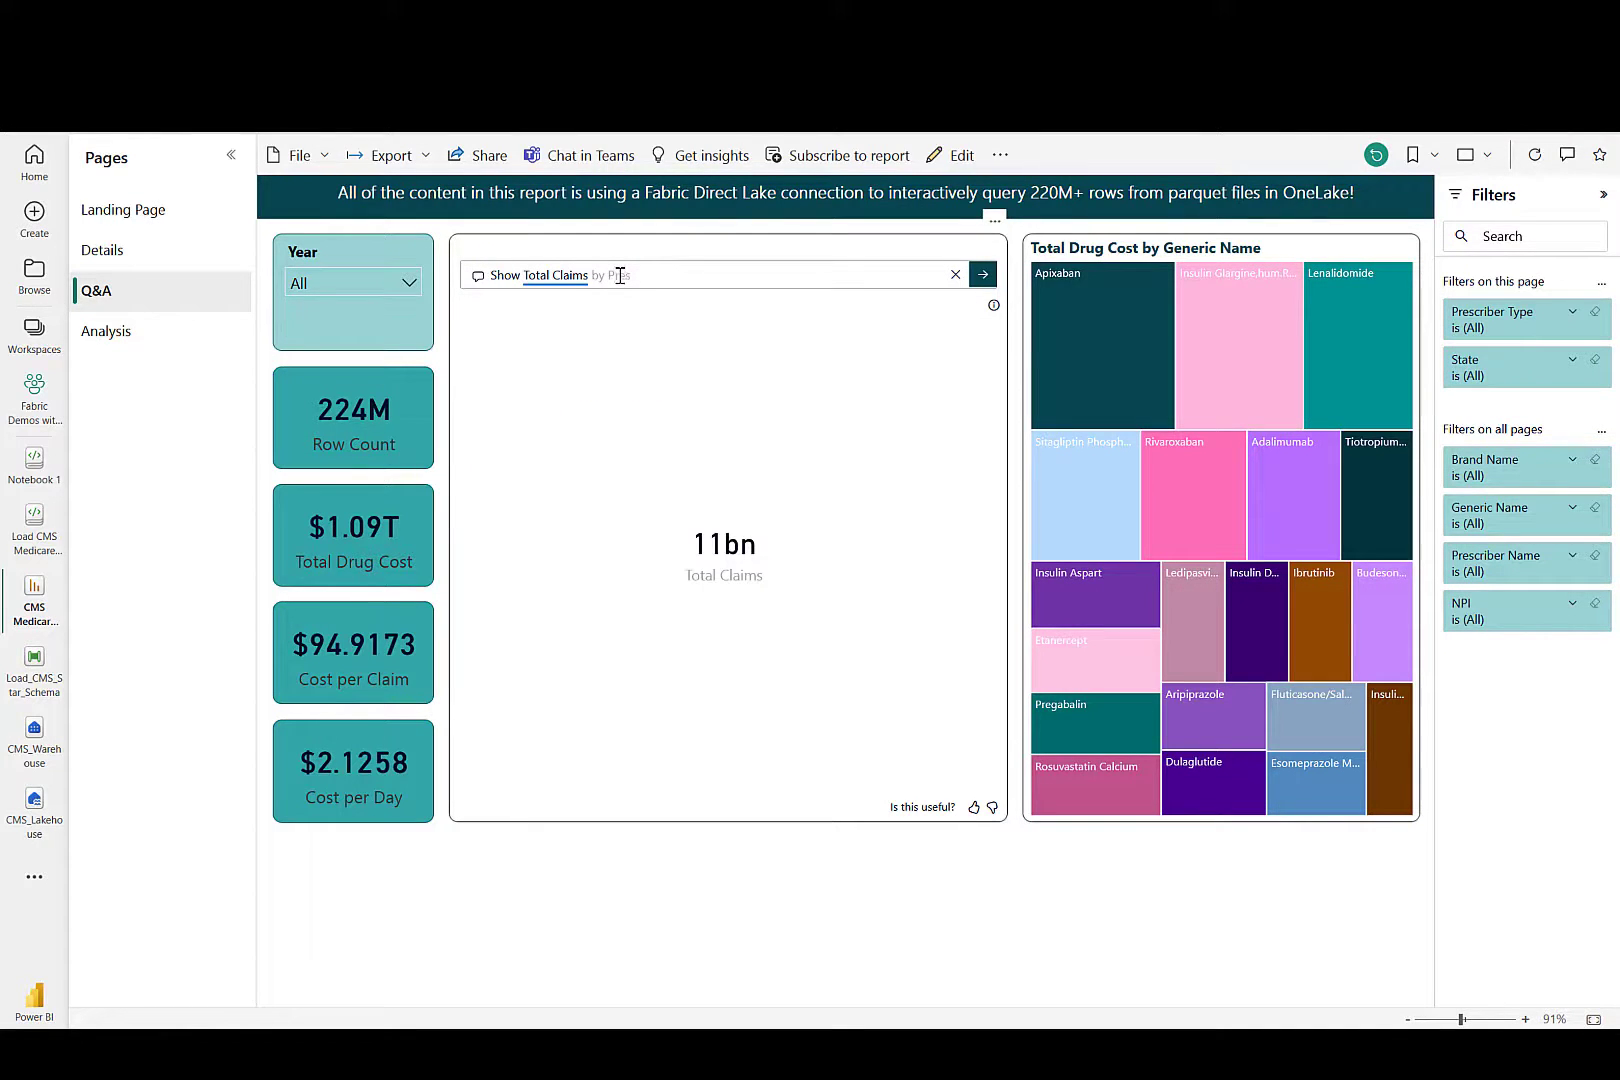
# Finish the Q&A question 'Show Total Claims by Prescriber Type' and submit it
pyautogui.write('rescribe')
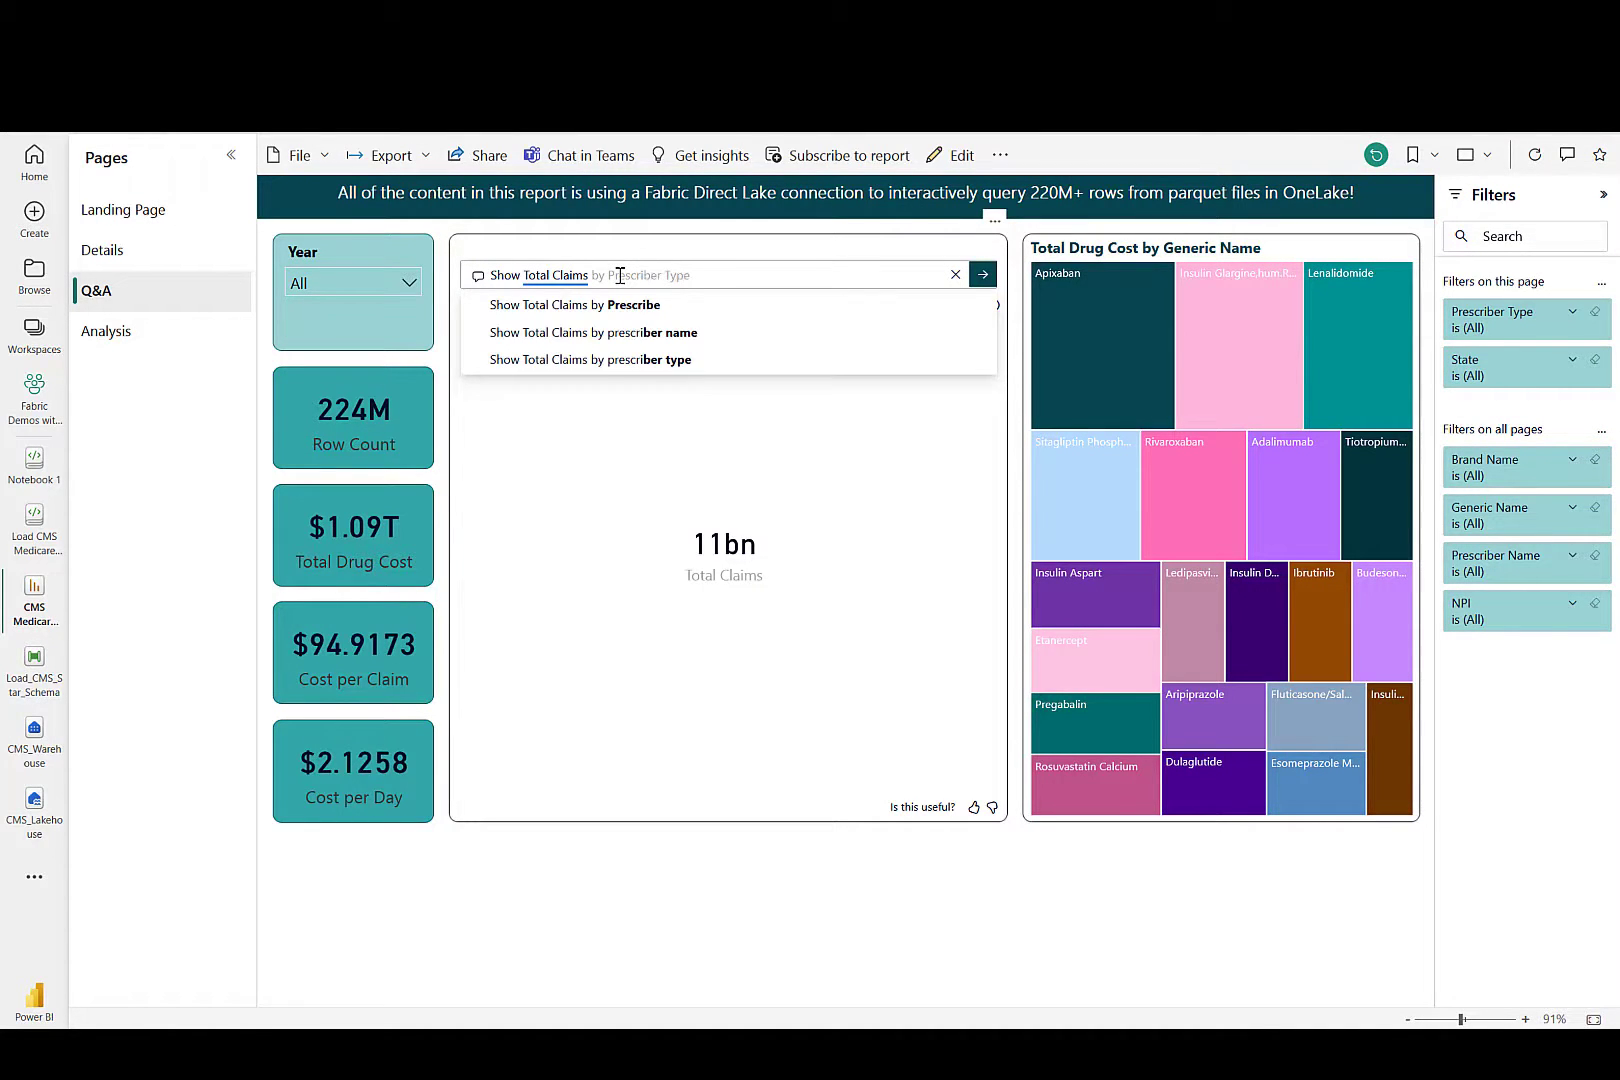
pyautogui.write('r Type')
pyautogui.press('Return')
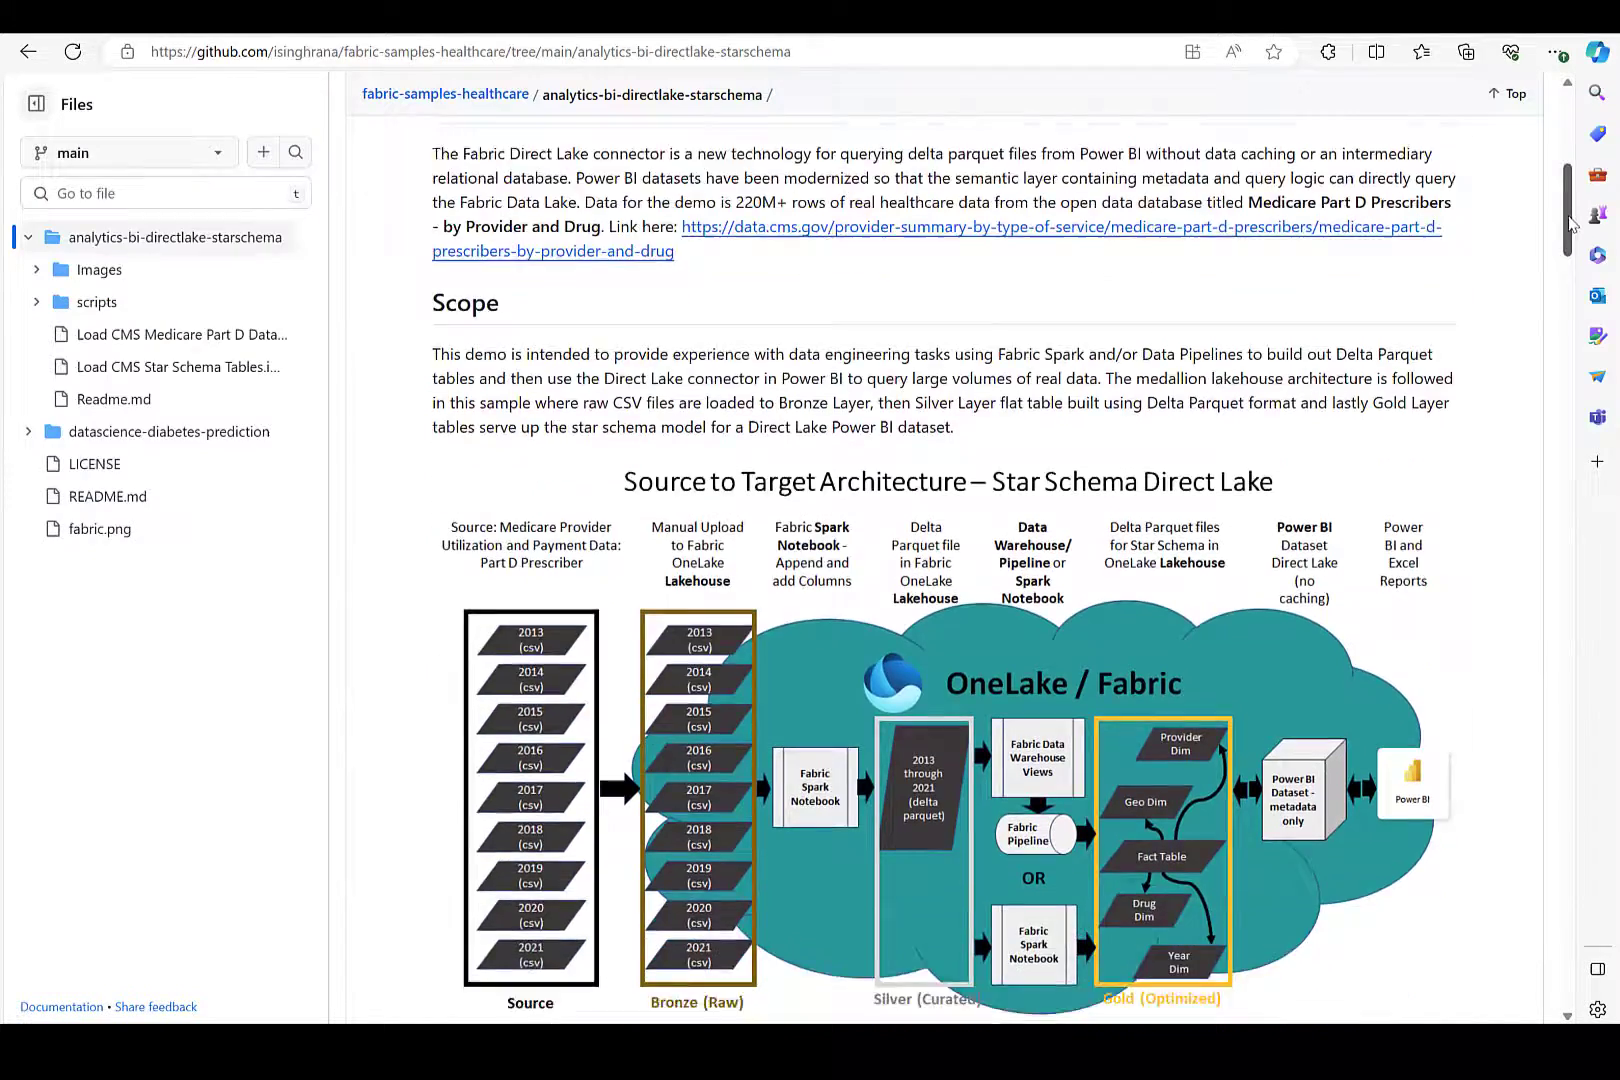
# Scroll down the README through its scope and steps sections
pyautogui.scroll(-10, 940, 560)
pyautogui.scroll(-15, 1597, 297)
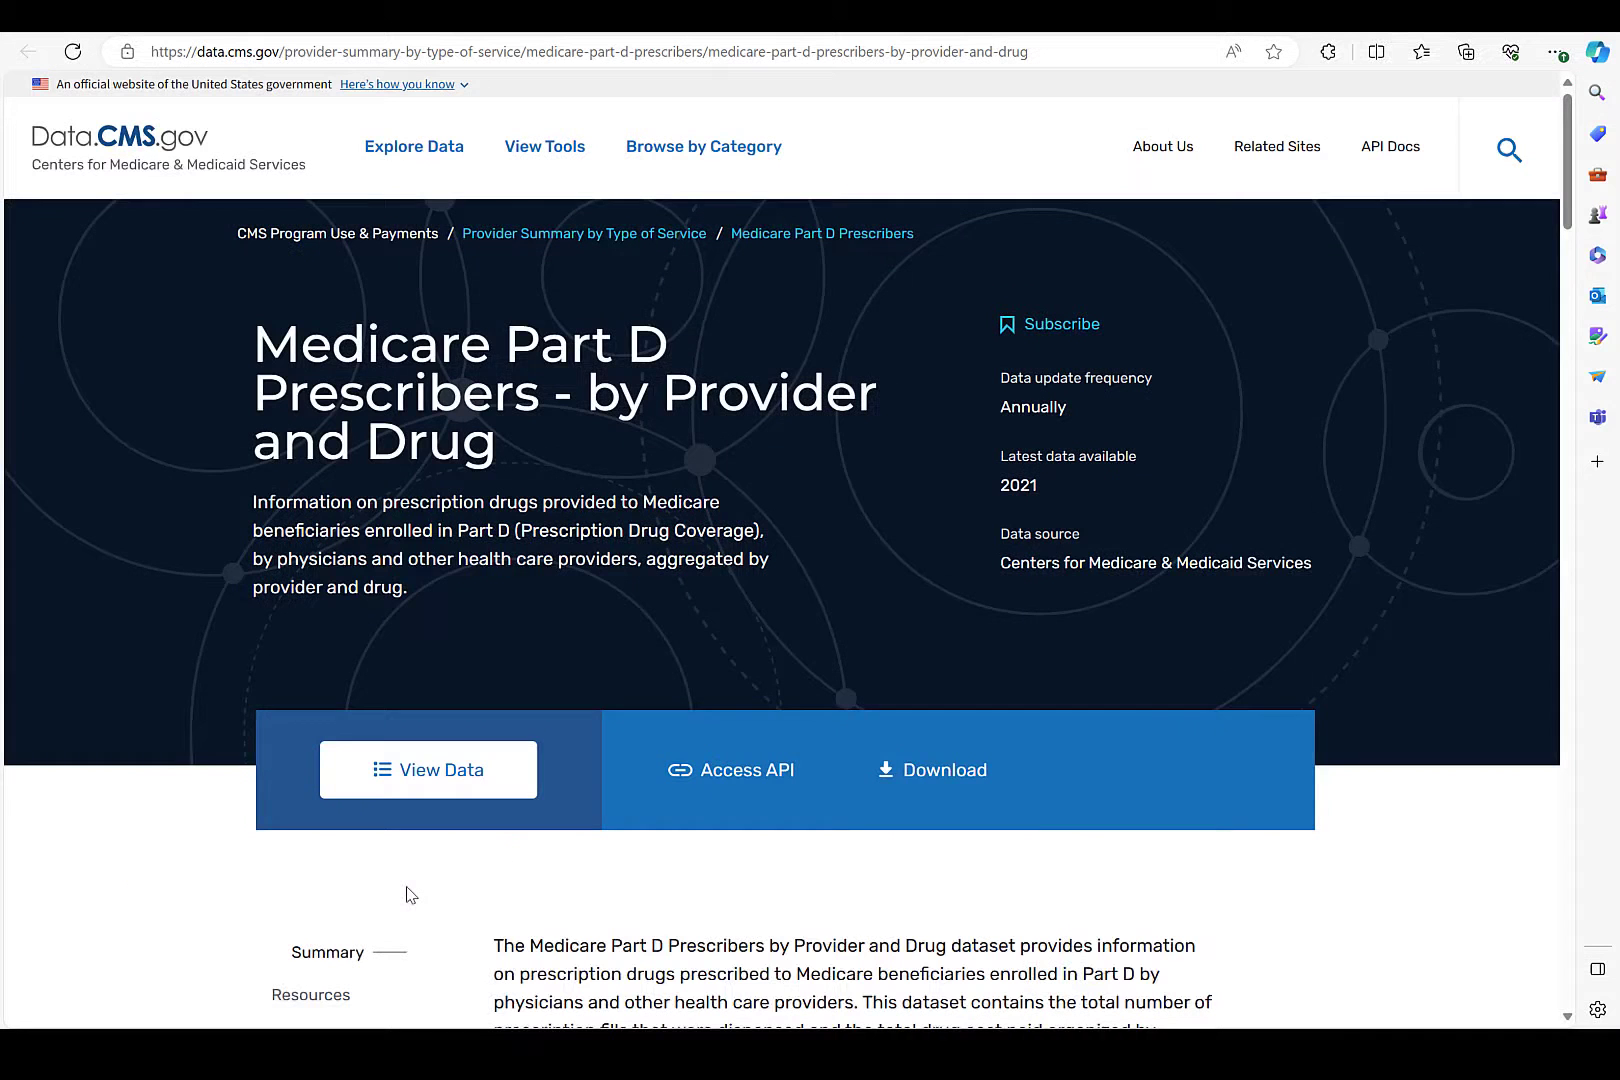
# Open the dataset's View Data table and scroll down to the 2021 data rows
pyautogui.click(420, 793)
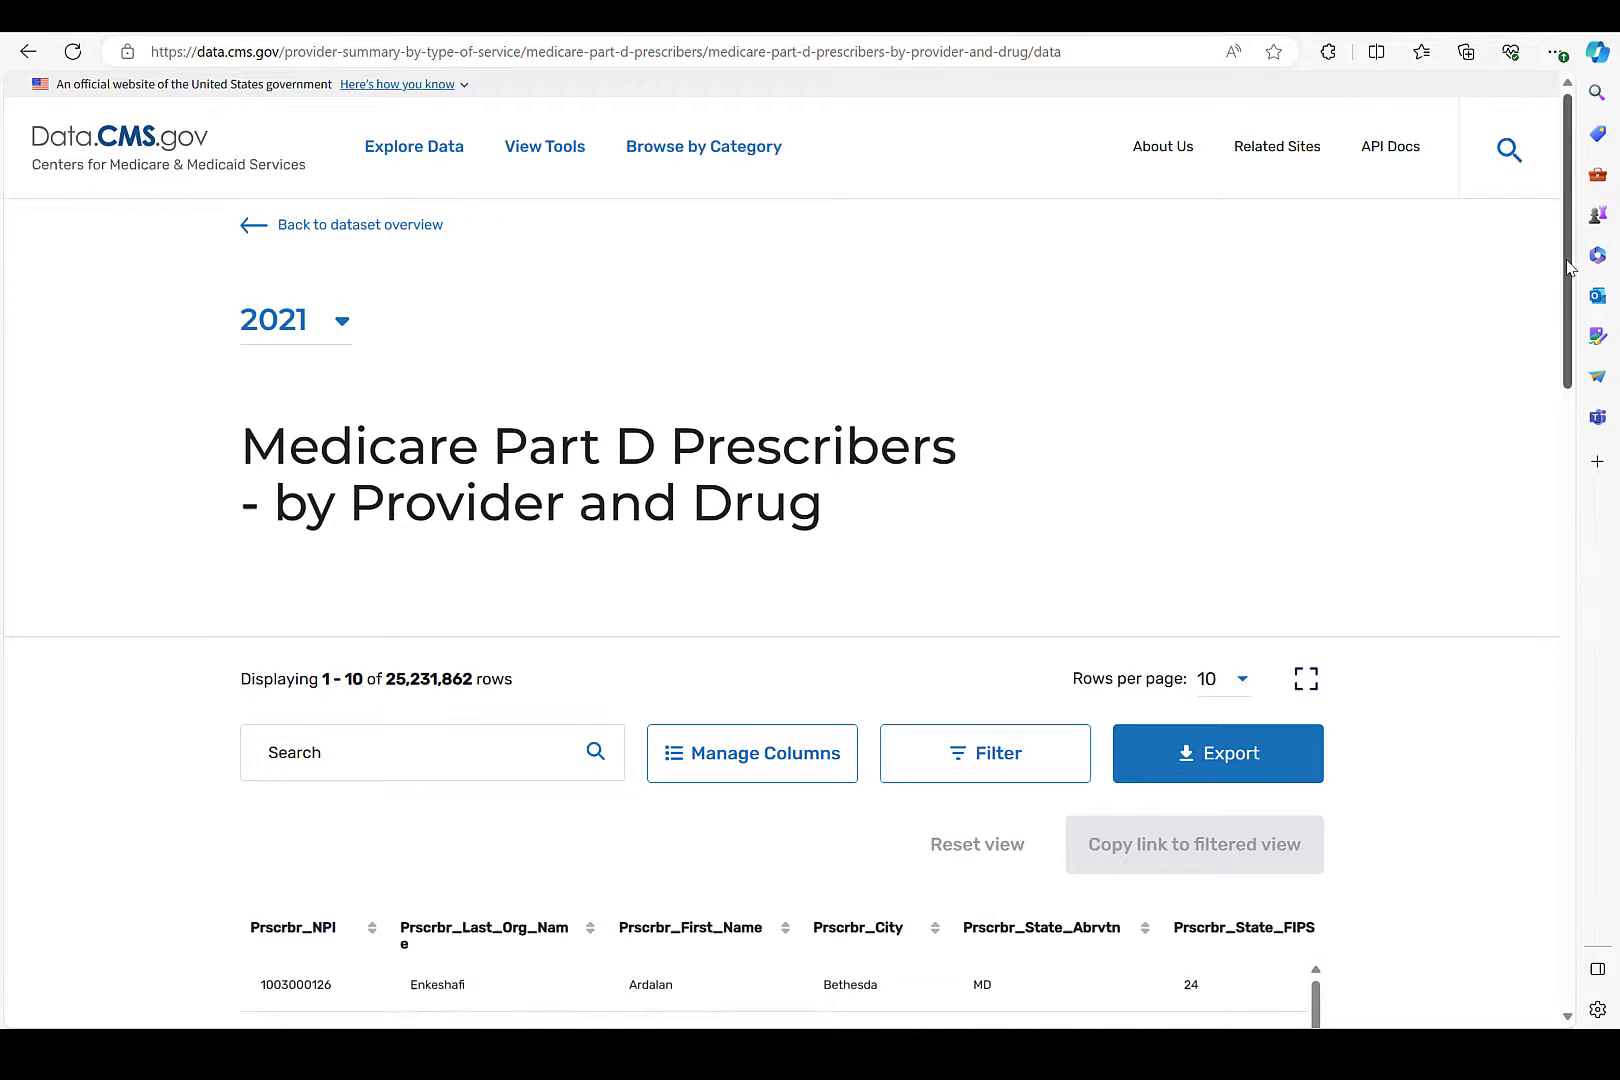
pyautogui.moveTo(1568, 266); pyautogui.dragTo(1576, 493)
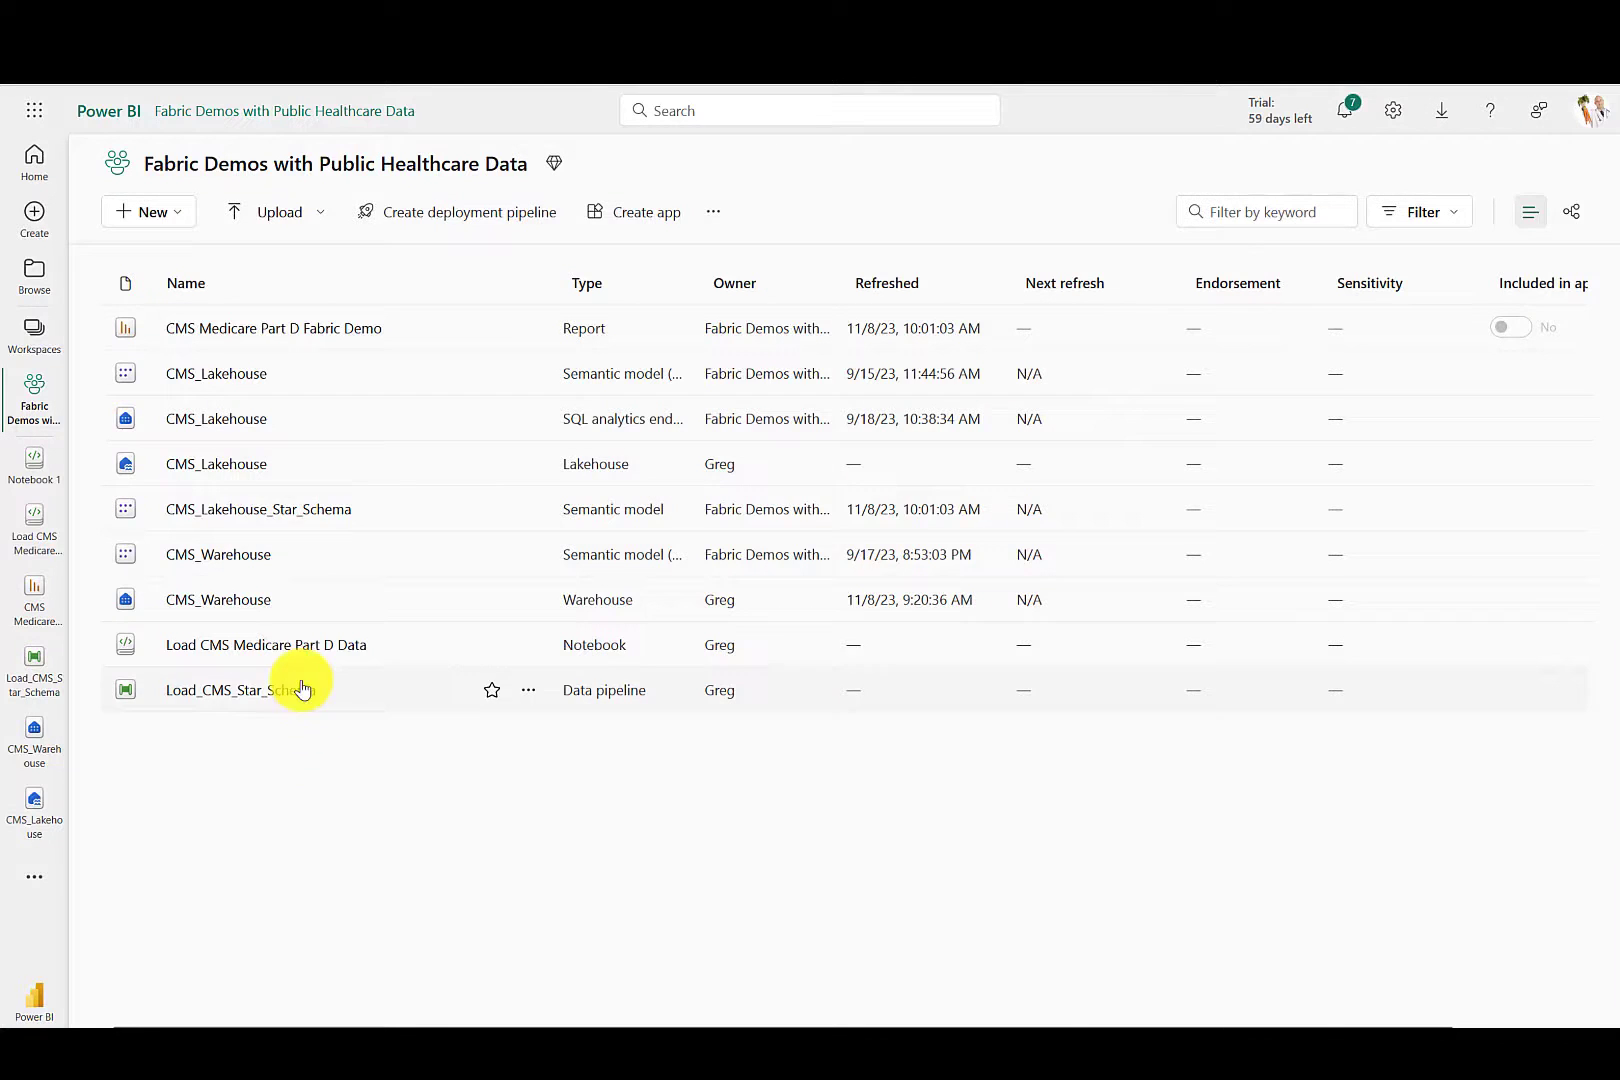
pyautogui.click(217, 463)
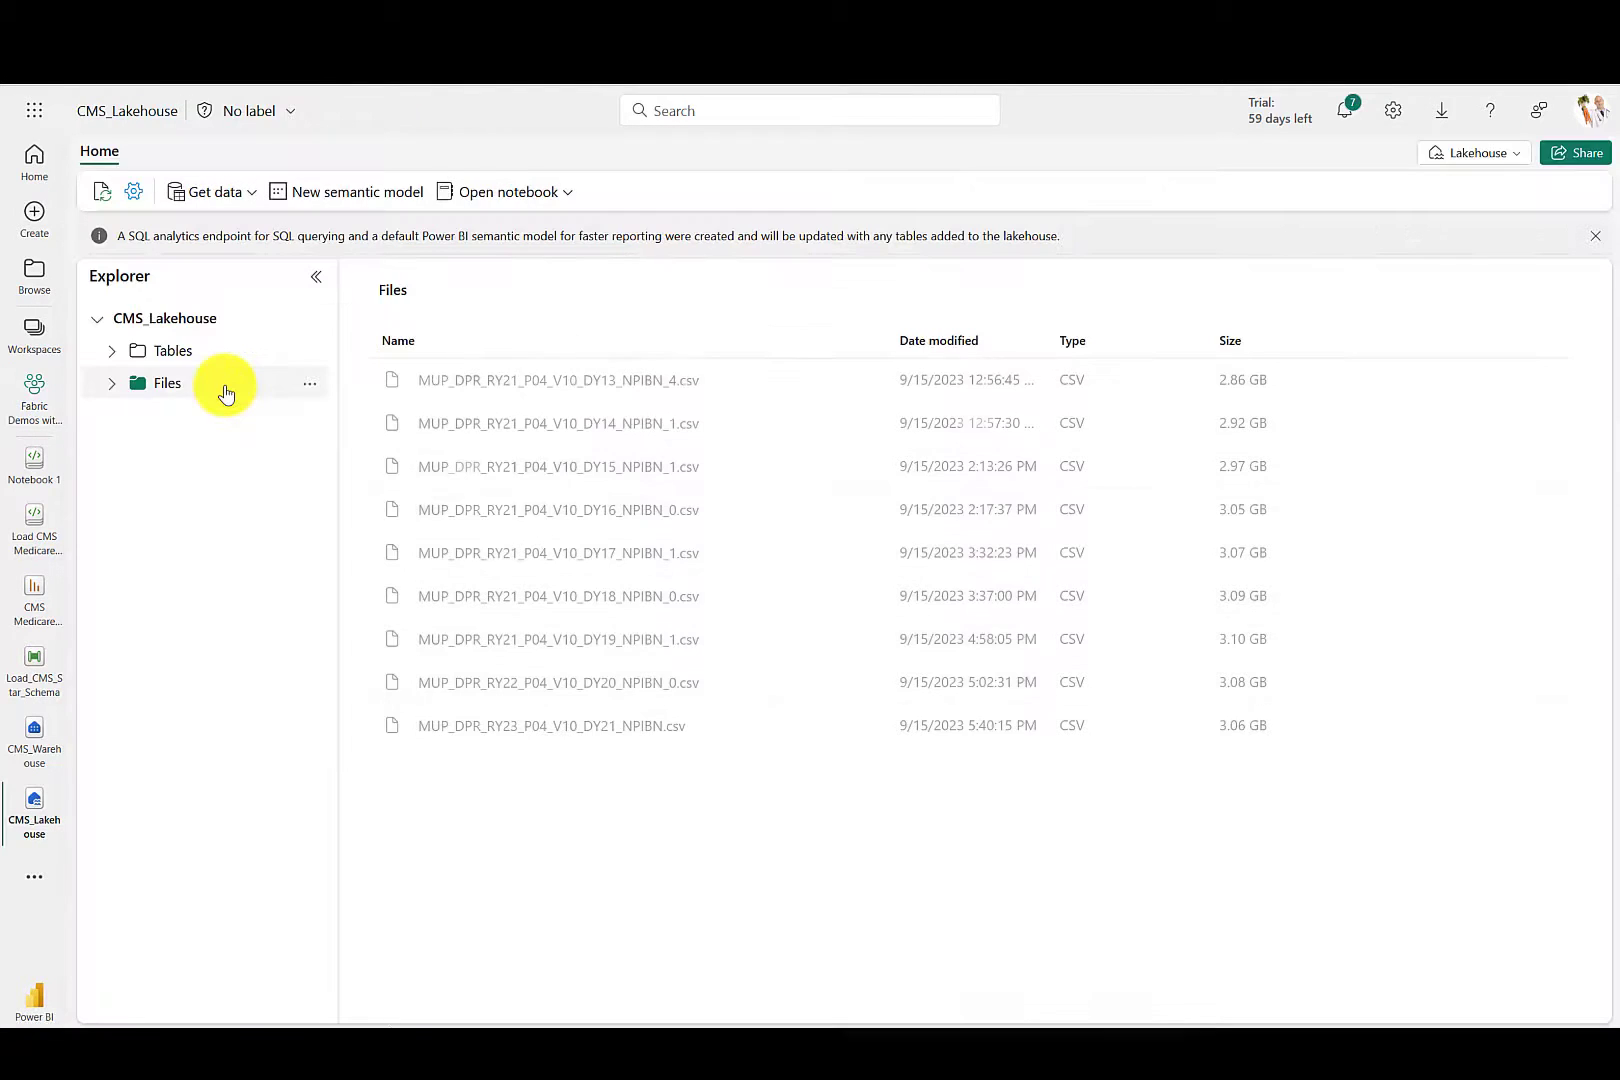
pyautogui.click(457, 381)
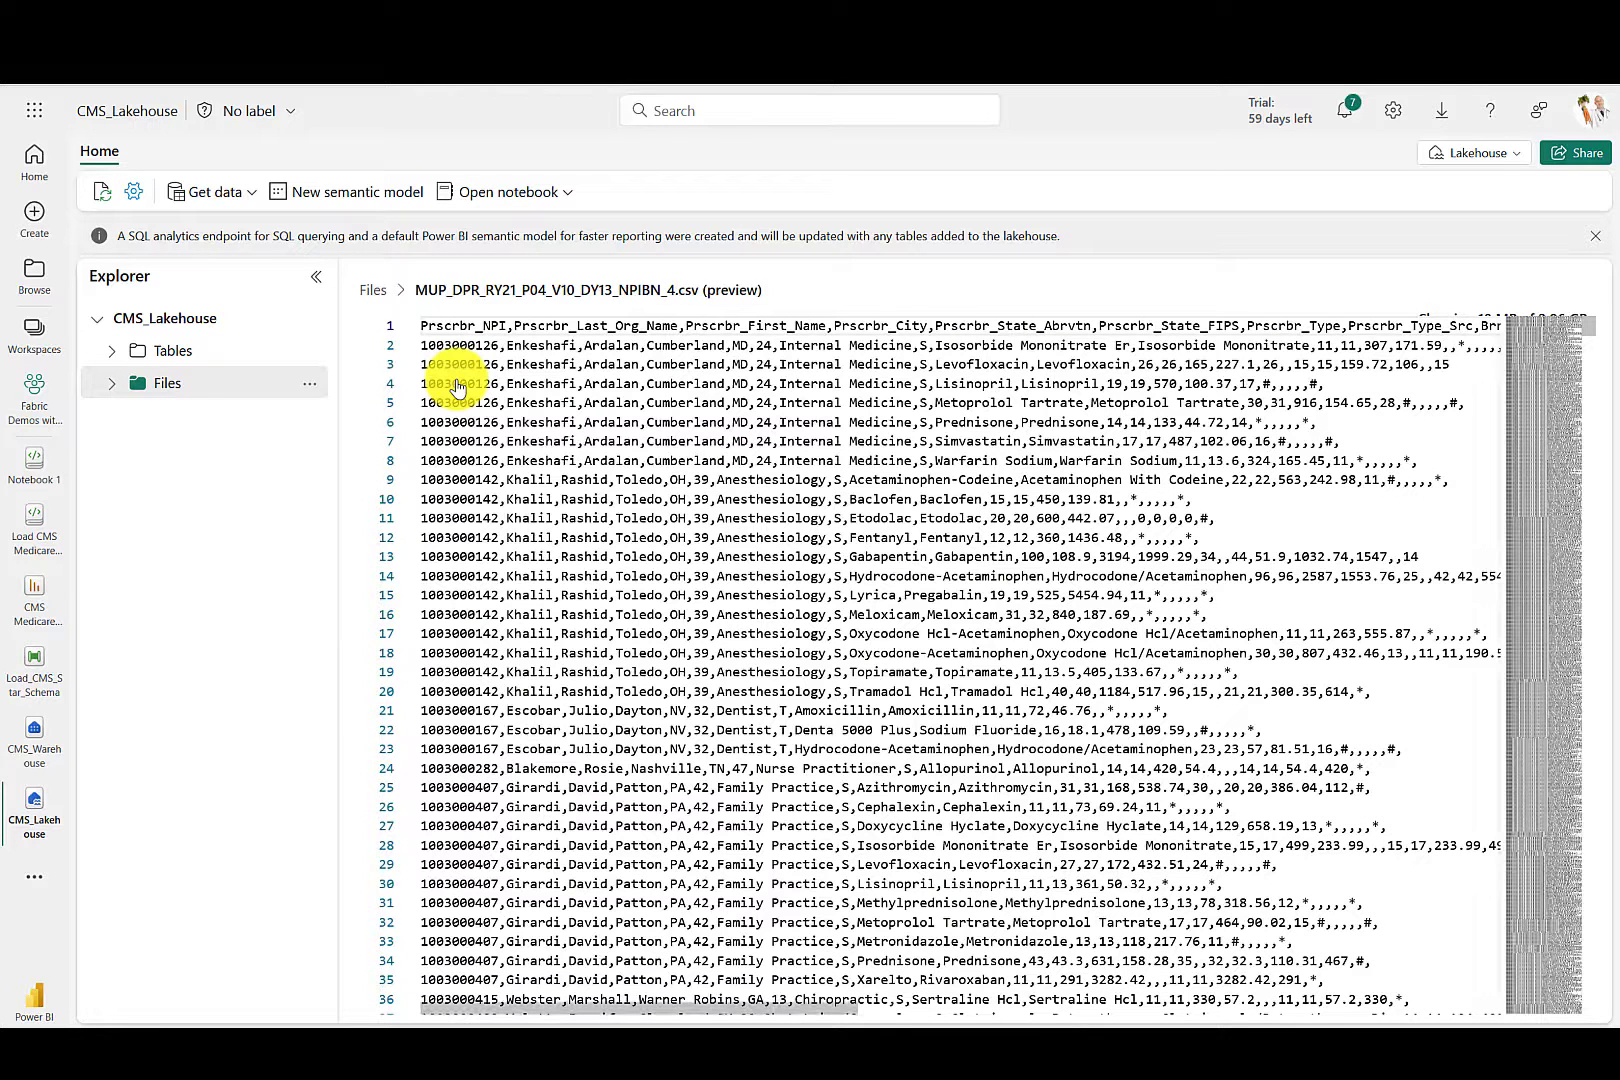
pyautogui.click(222, 385)
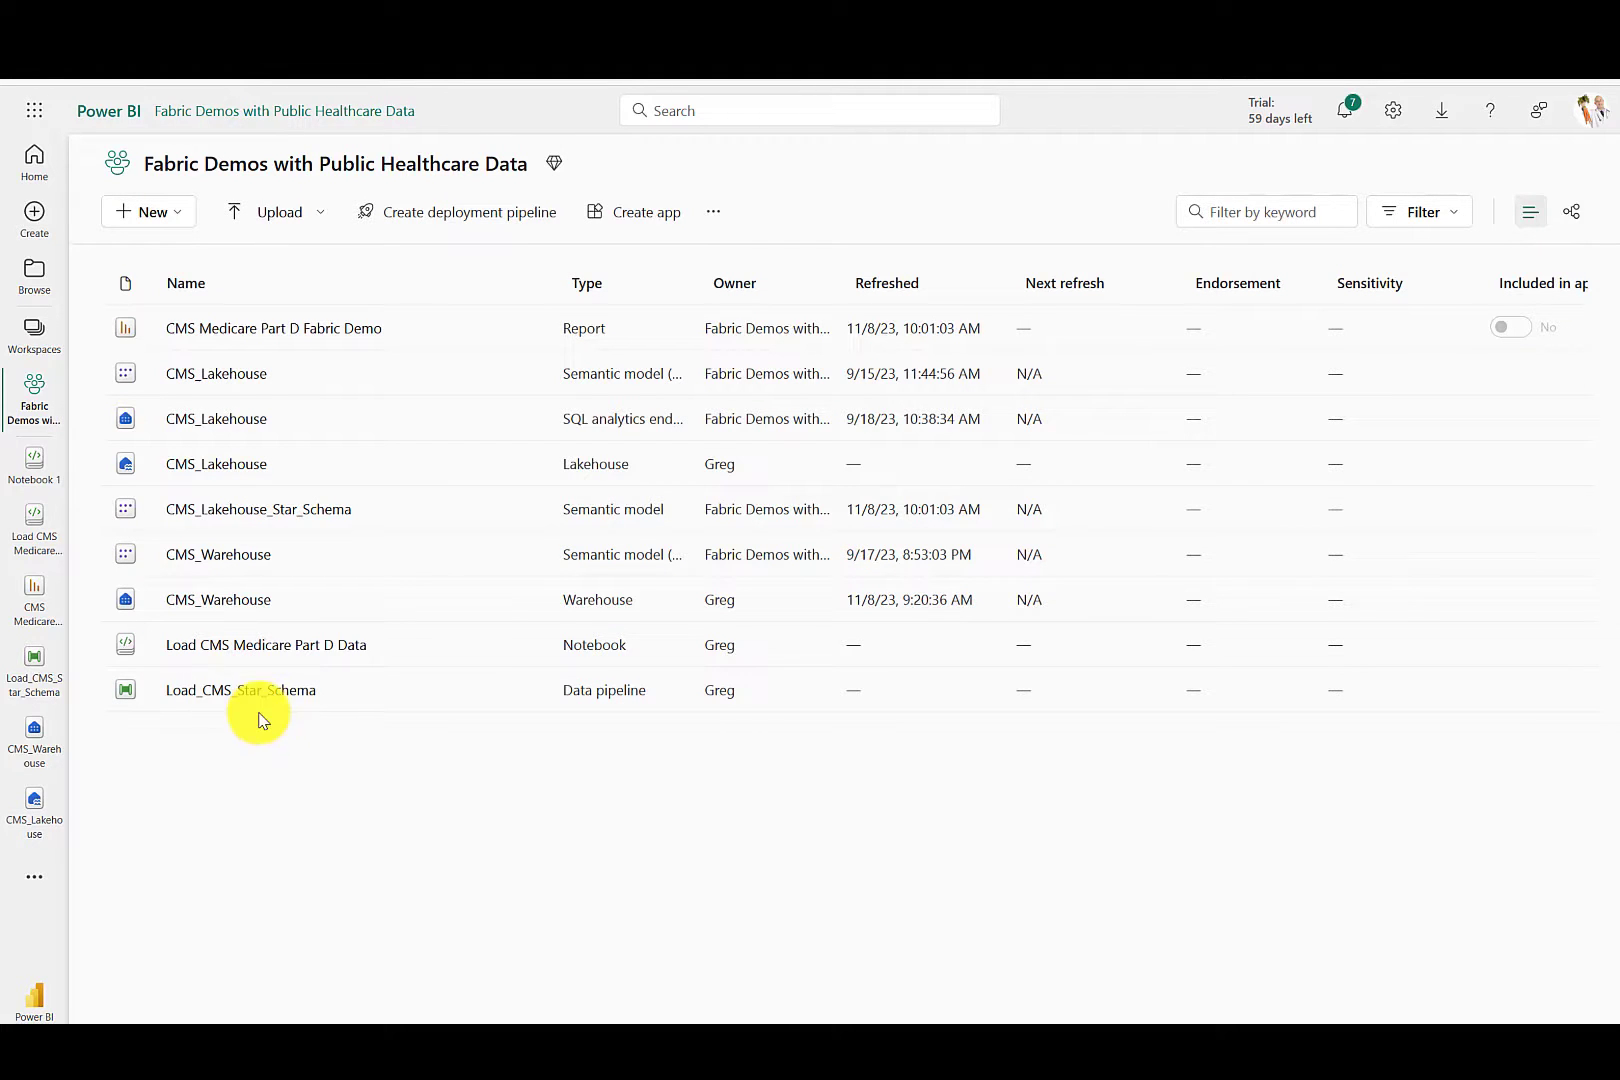
# Open the Load CMS Medicare Part D Data notebook and scroll through its code cells
pyautogui.click(247, 654)
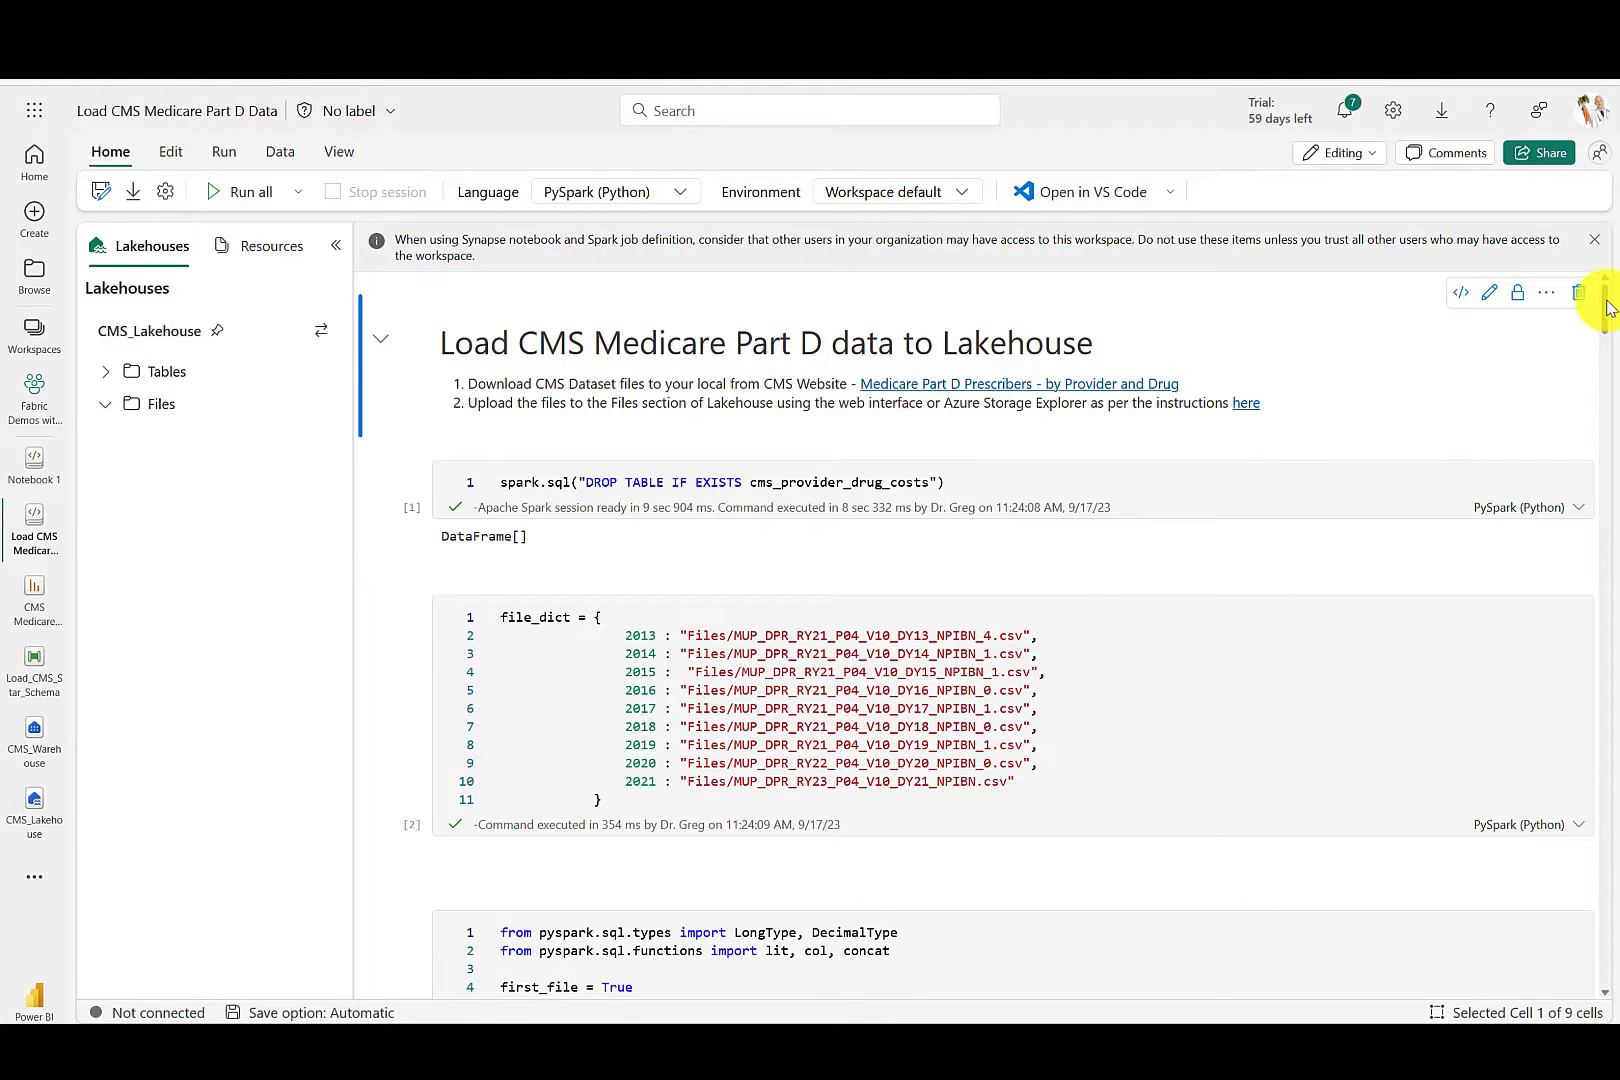
pyautogui.moveTo(1606, 305); pyautogui.dragTo(1602, 386)
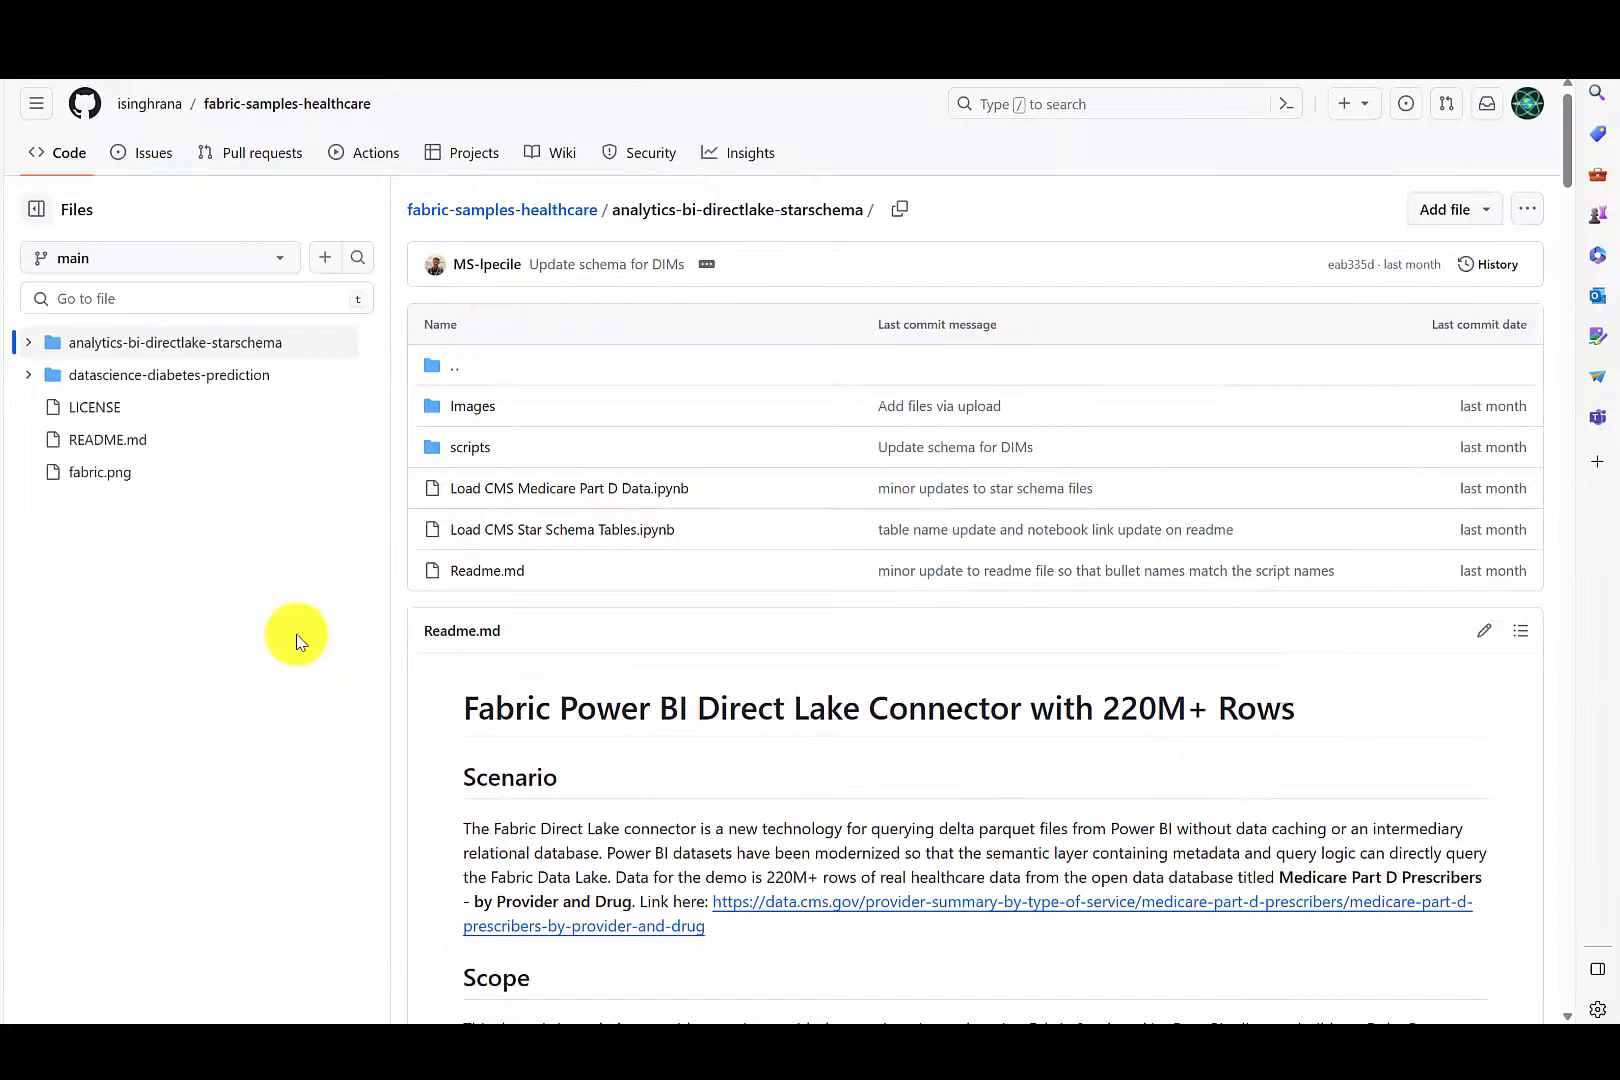
# Open Load CMS Medicare Part D Data.ipynb in the GitHub repo and scroll through it
pyautogui.click(490, 492)
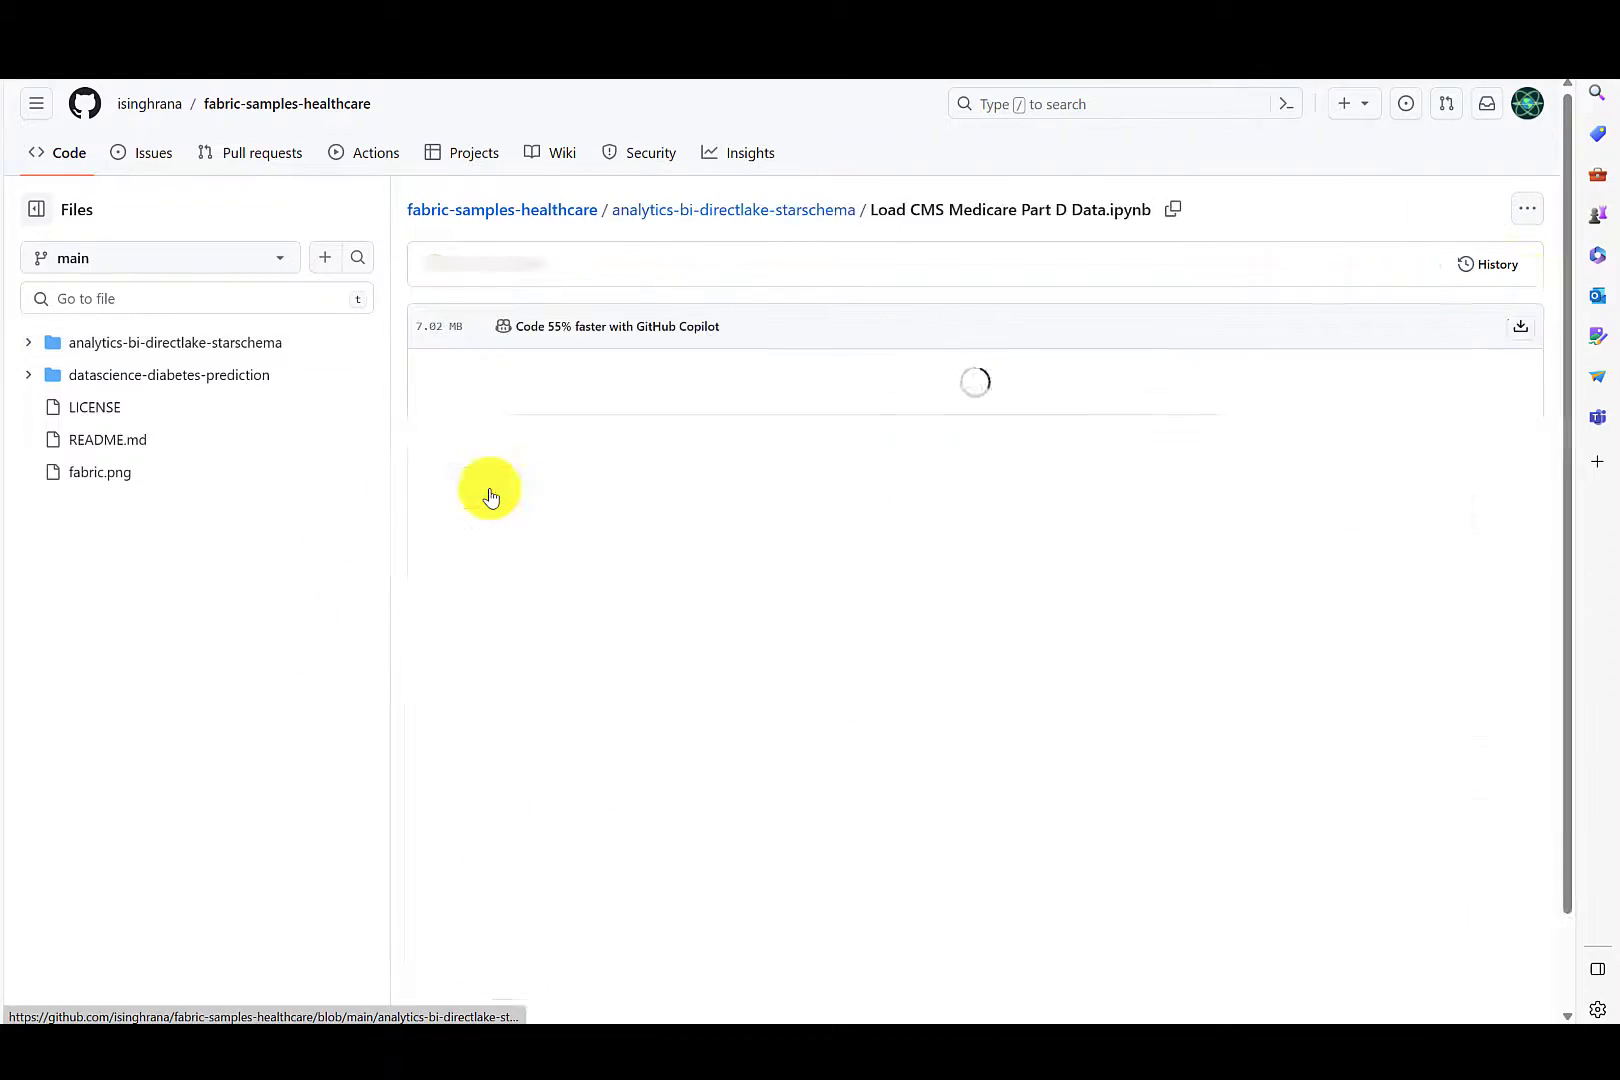
pyautogui.moveTo(1568, 275); pyautogui.dragTo(1595, 835)
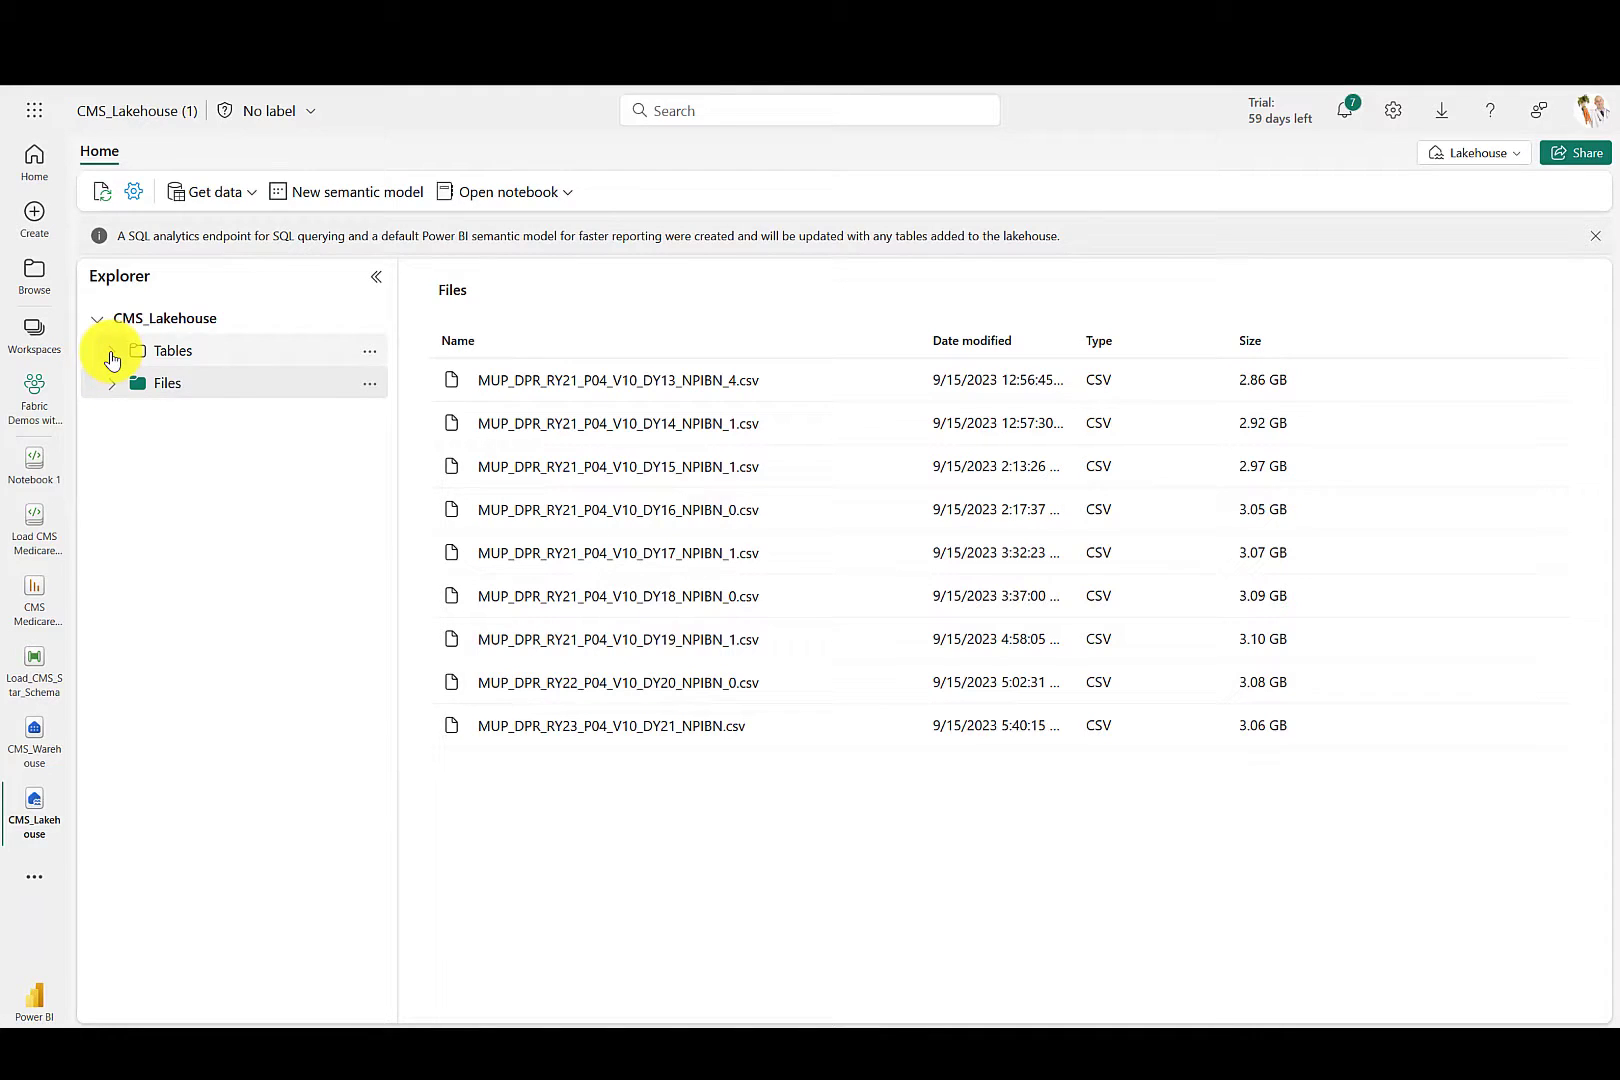
# Expand the CMS_Lakehouse tables, preview cms_provider_drug_costs, and start a new semantic model
pyautogui.click(111, 354)
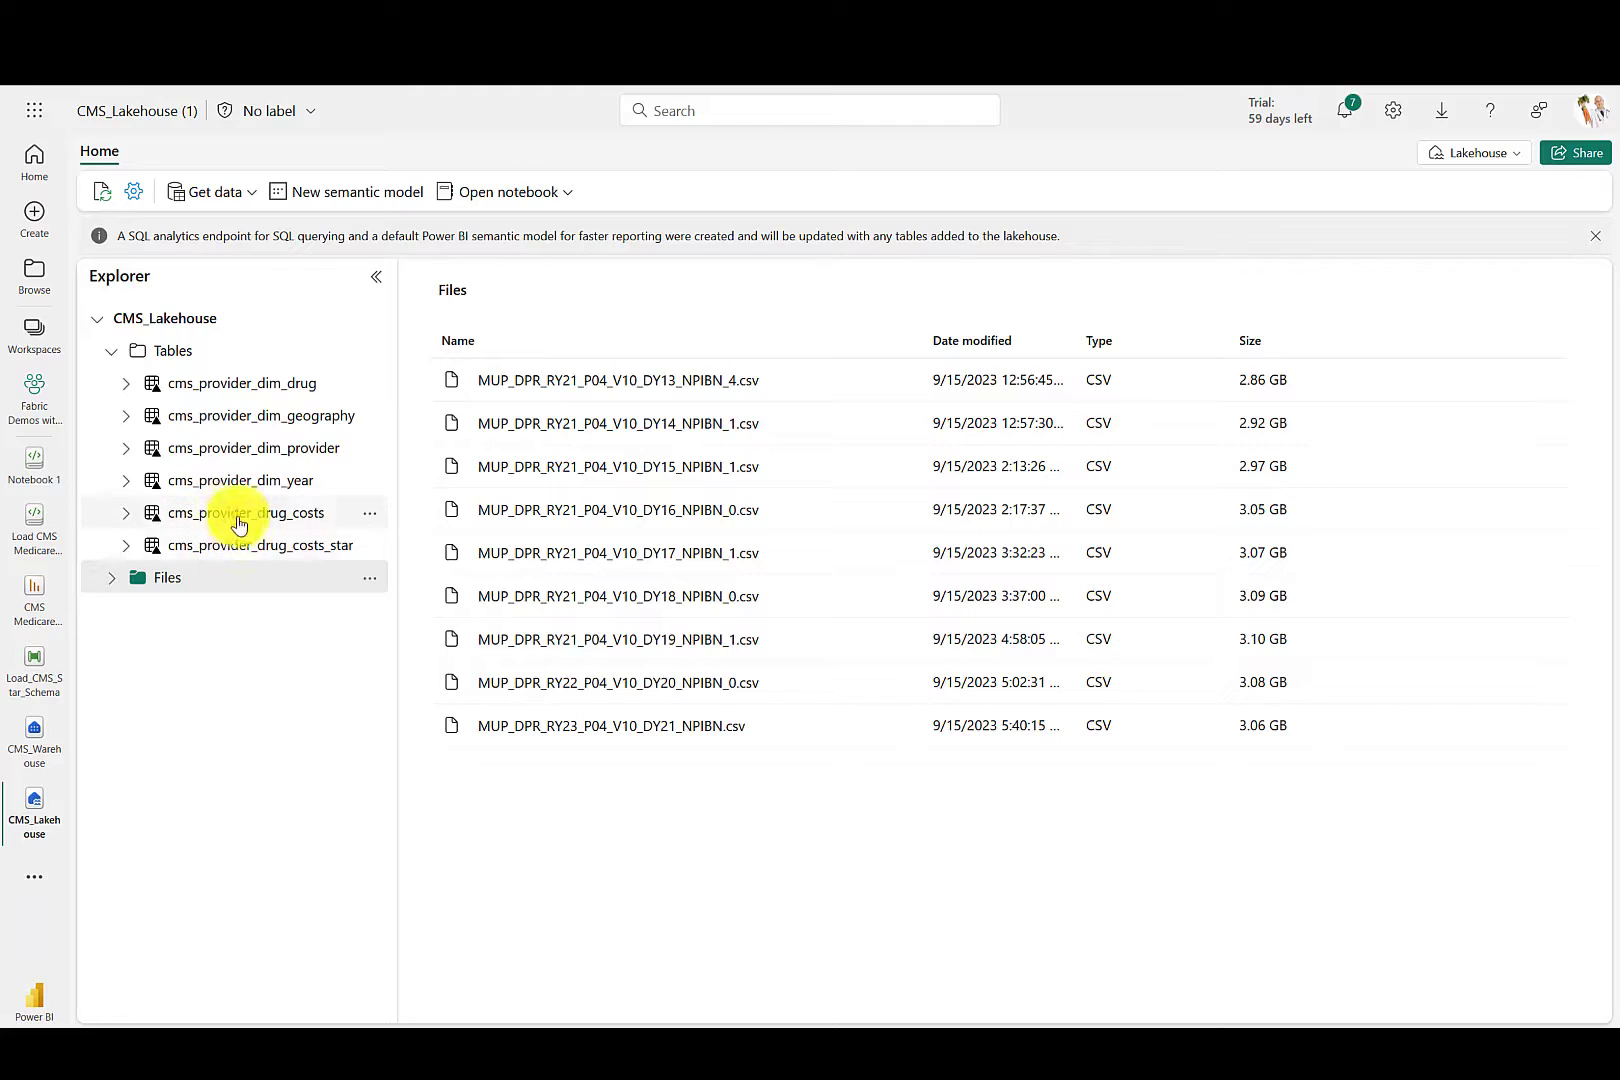
pyautogui.click(278, 516)
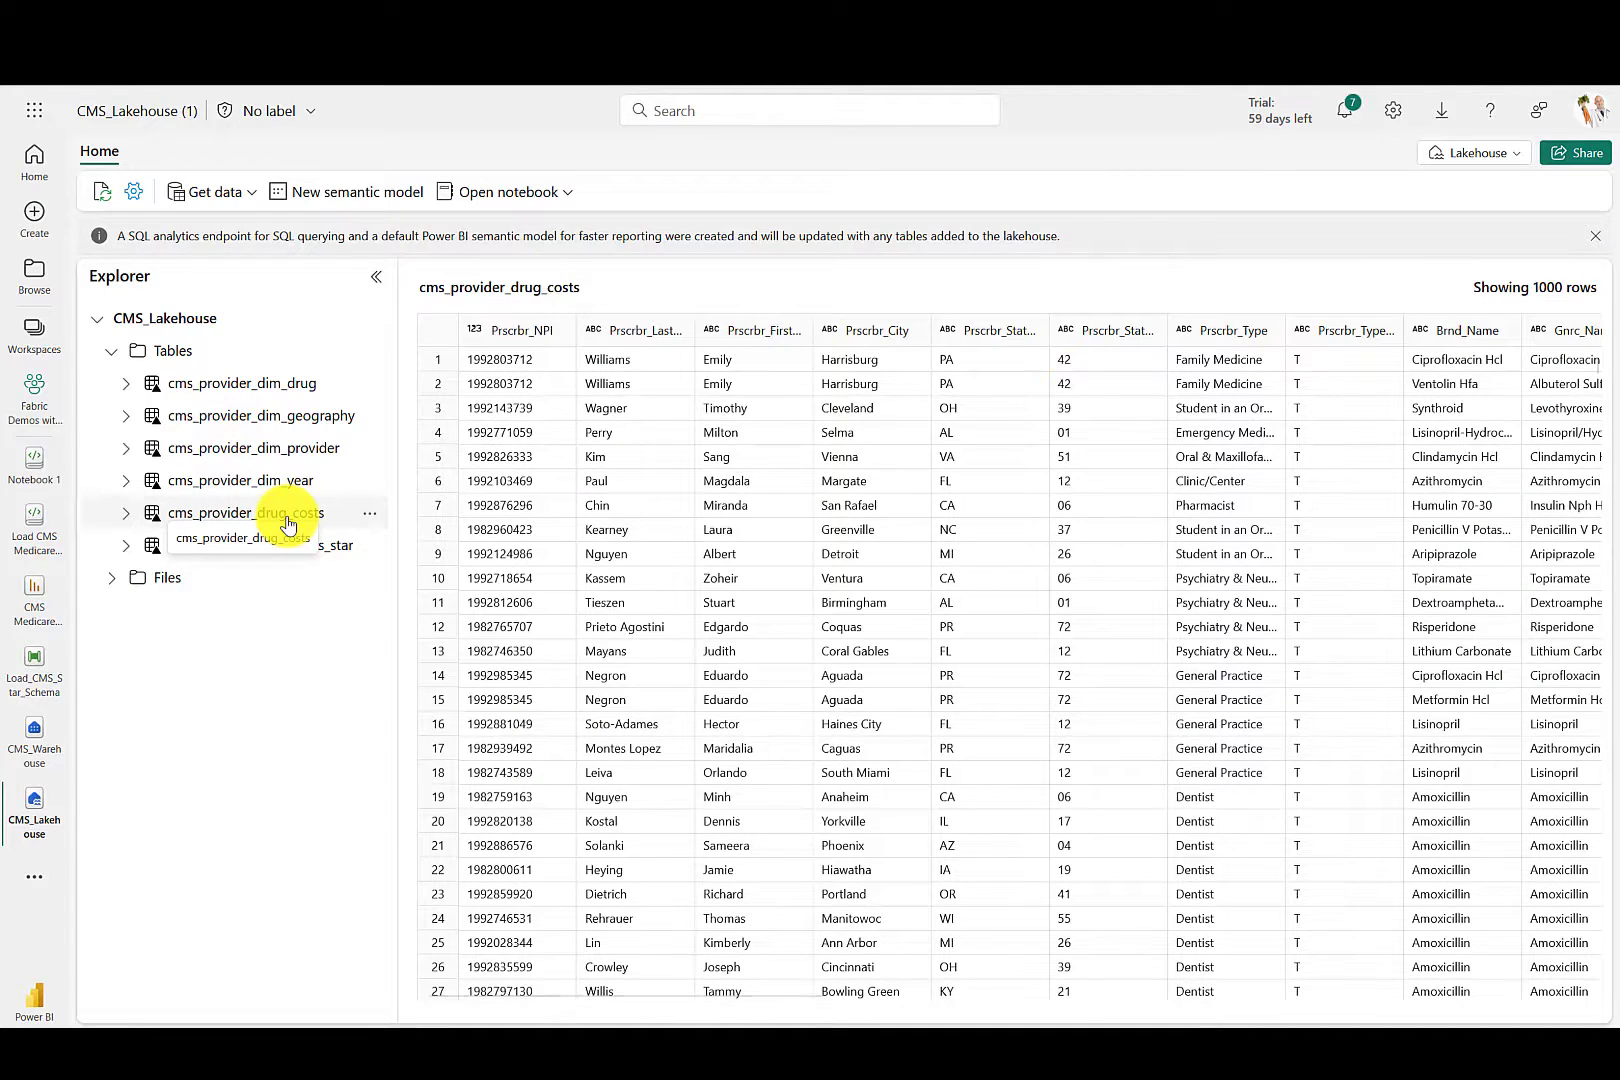
pyautogui.click(370, 193)
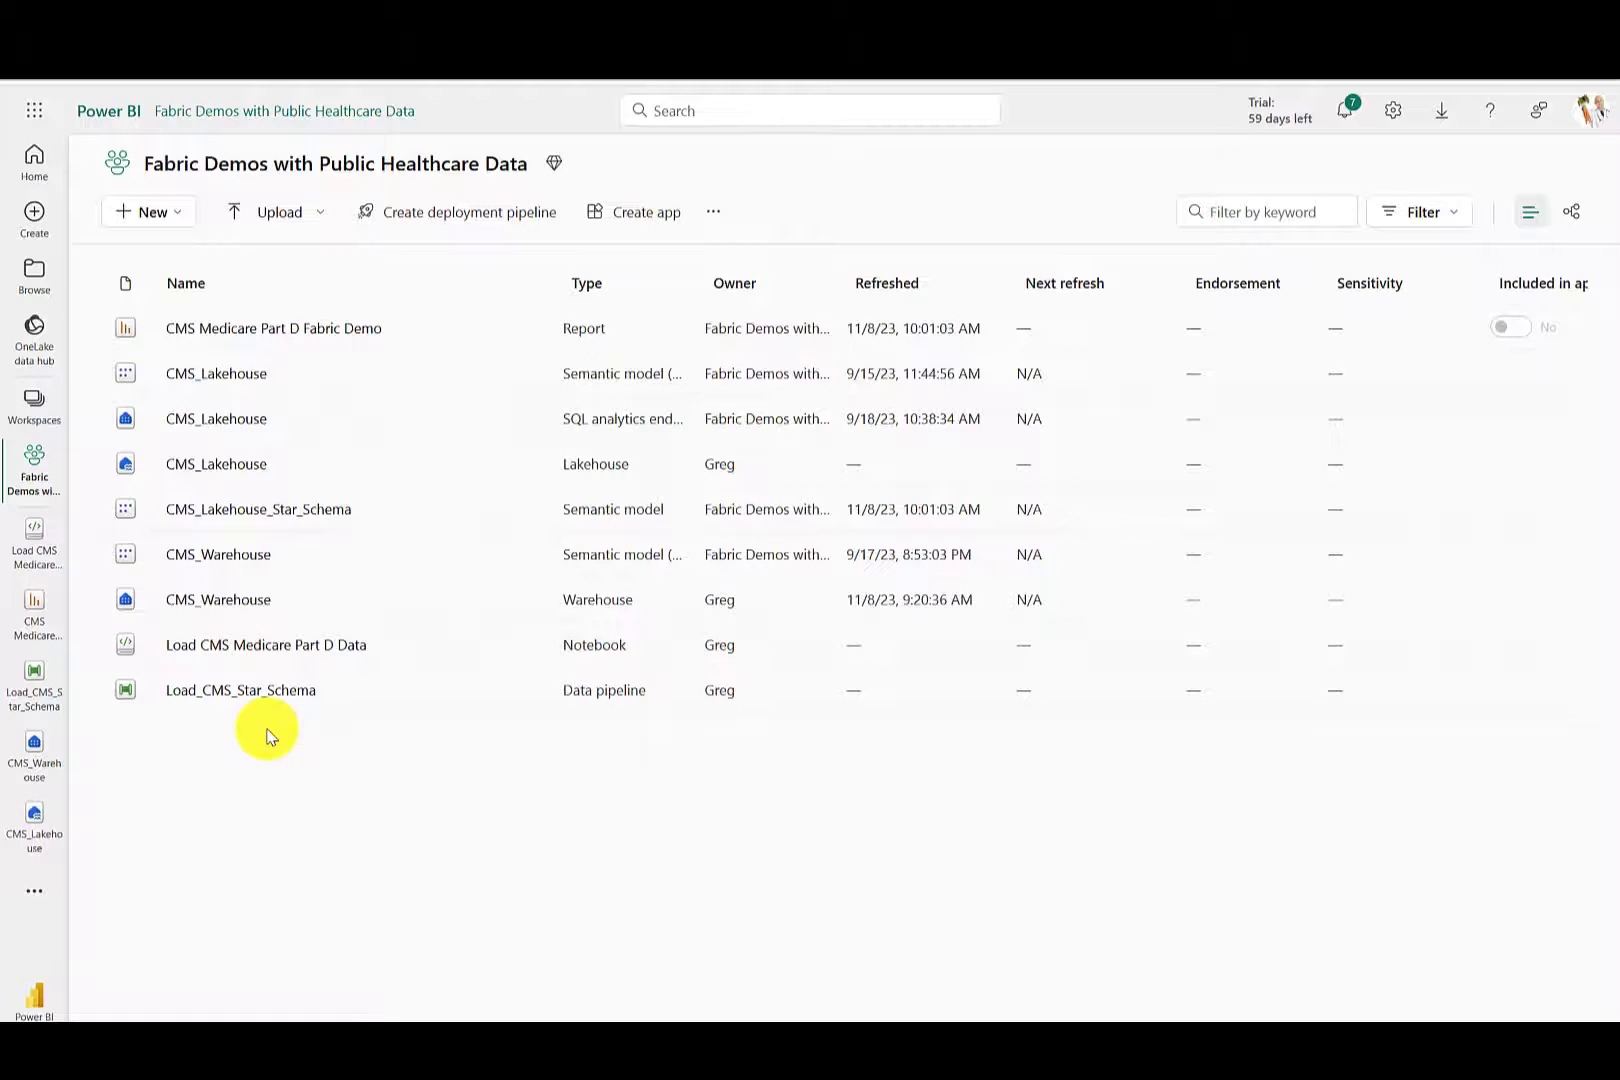
# In CMS_Warehouse, script the cms_provider_dim_drug view's CREATE statement and select lines 10–16
pyautogui.click(222, 601)
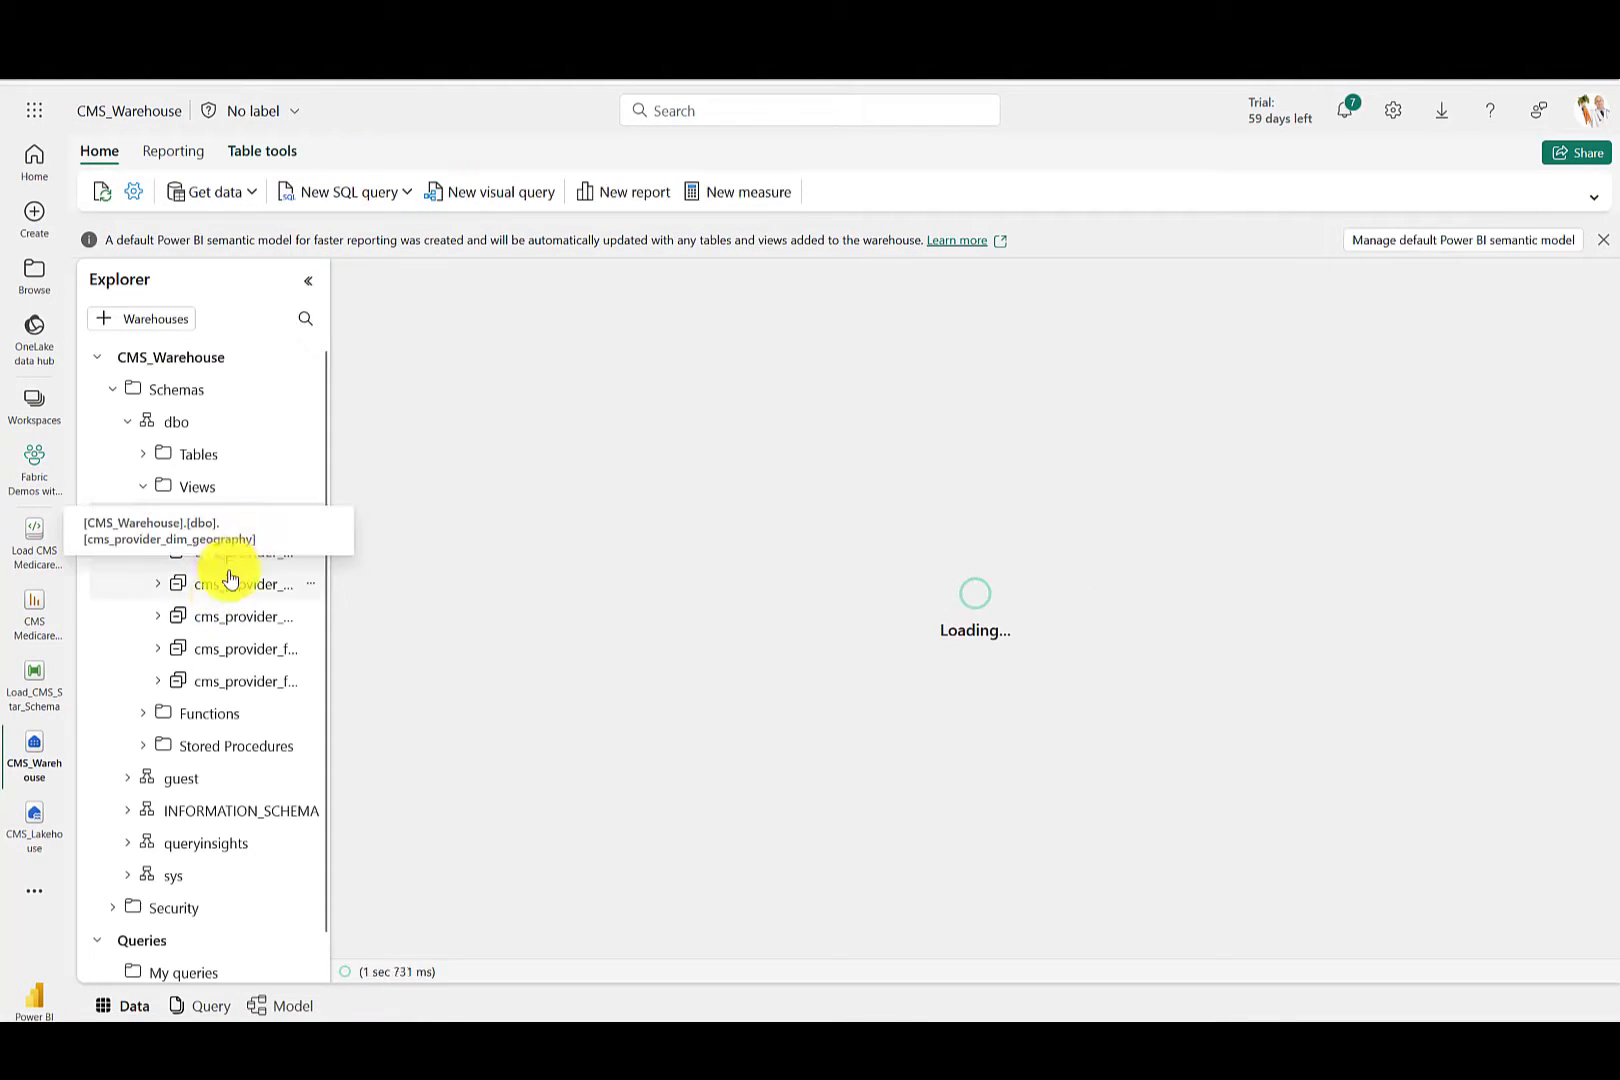
pyautogui.click(236, 558)
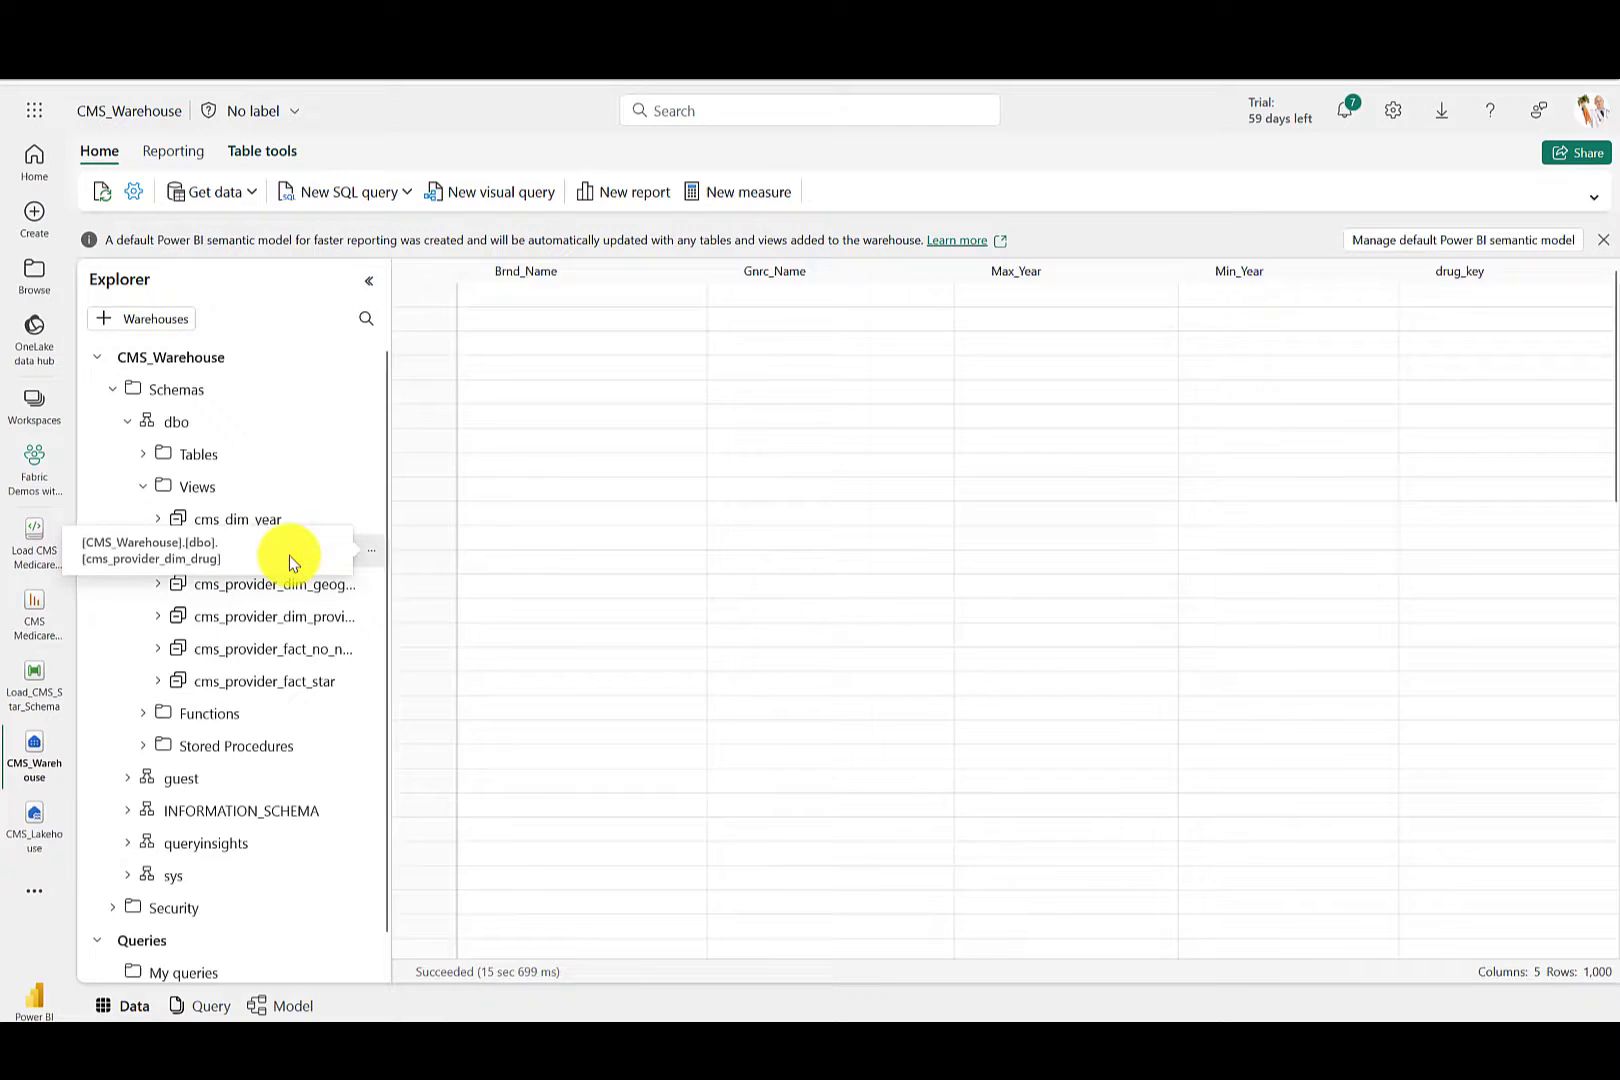
pyautogui.click(371, 550)
pyautogui.moveTo(553, 567)
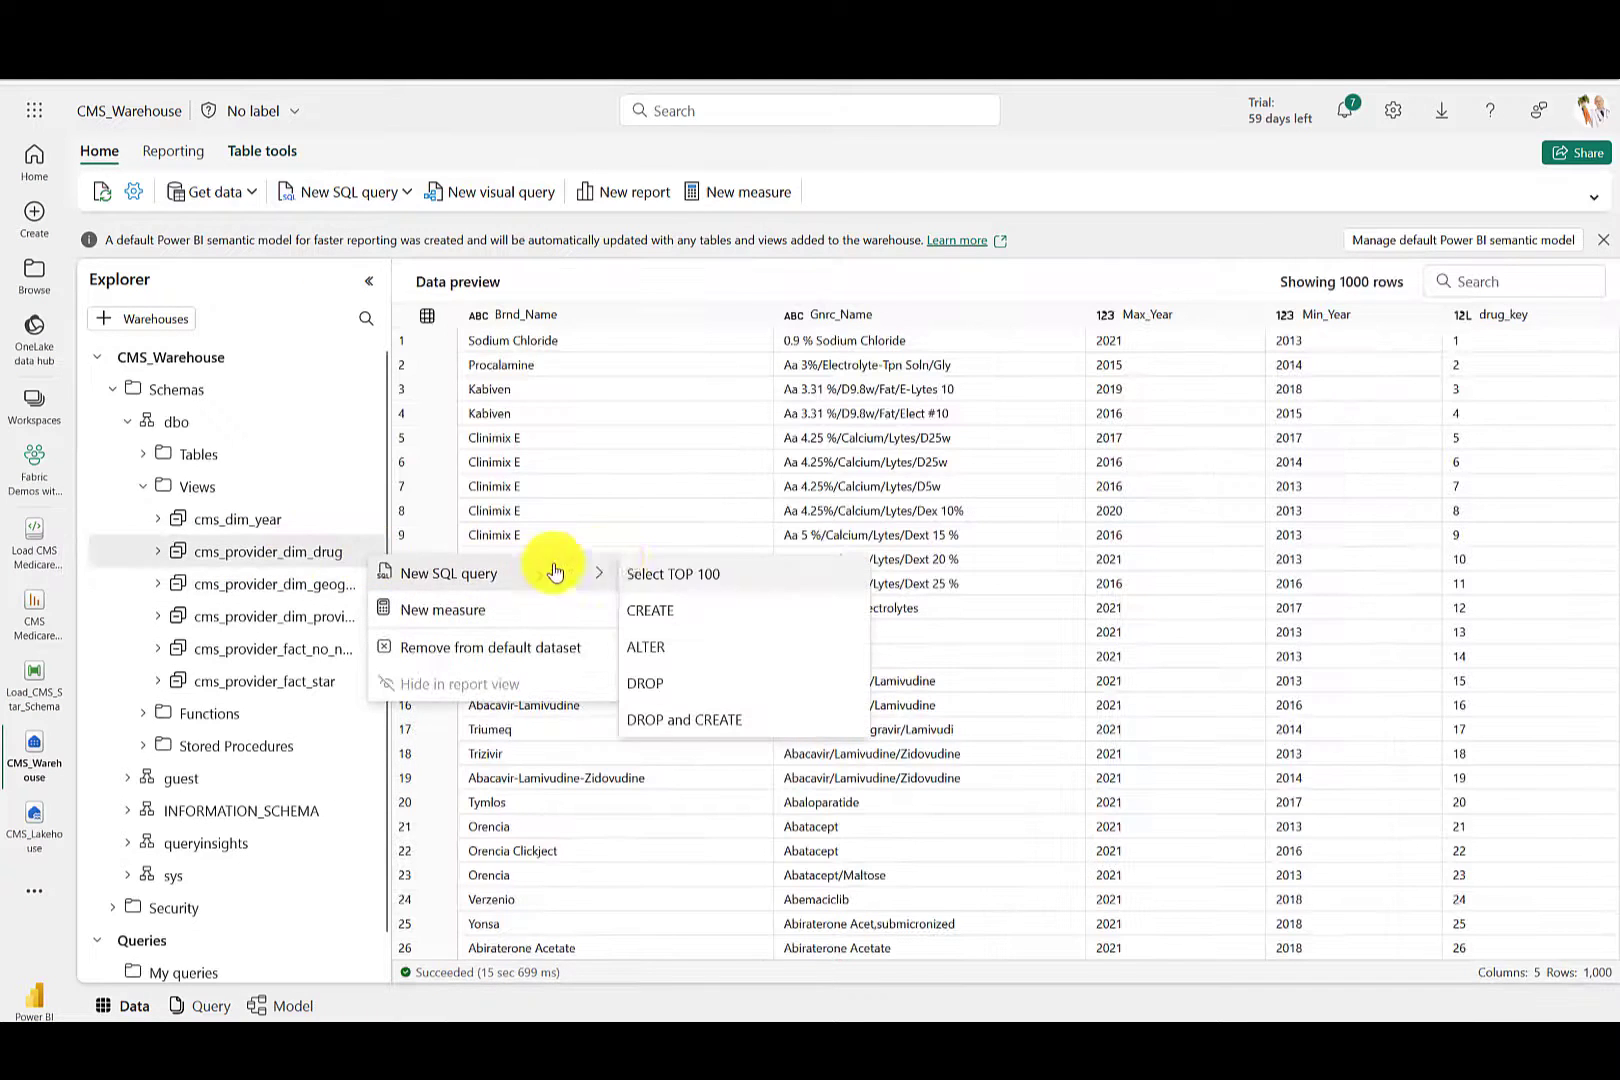
pyautogui.click(682, 616)
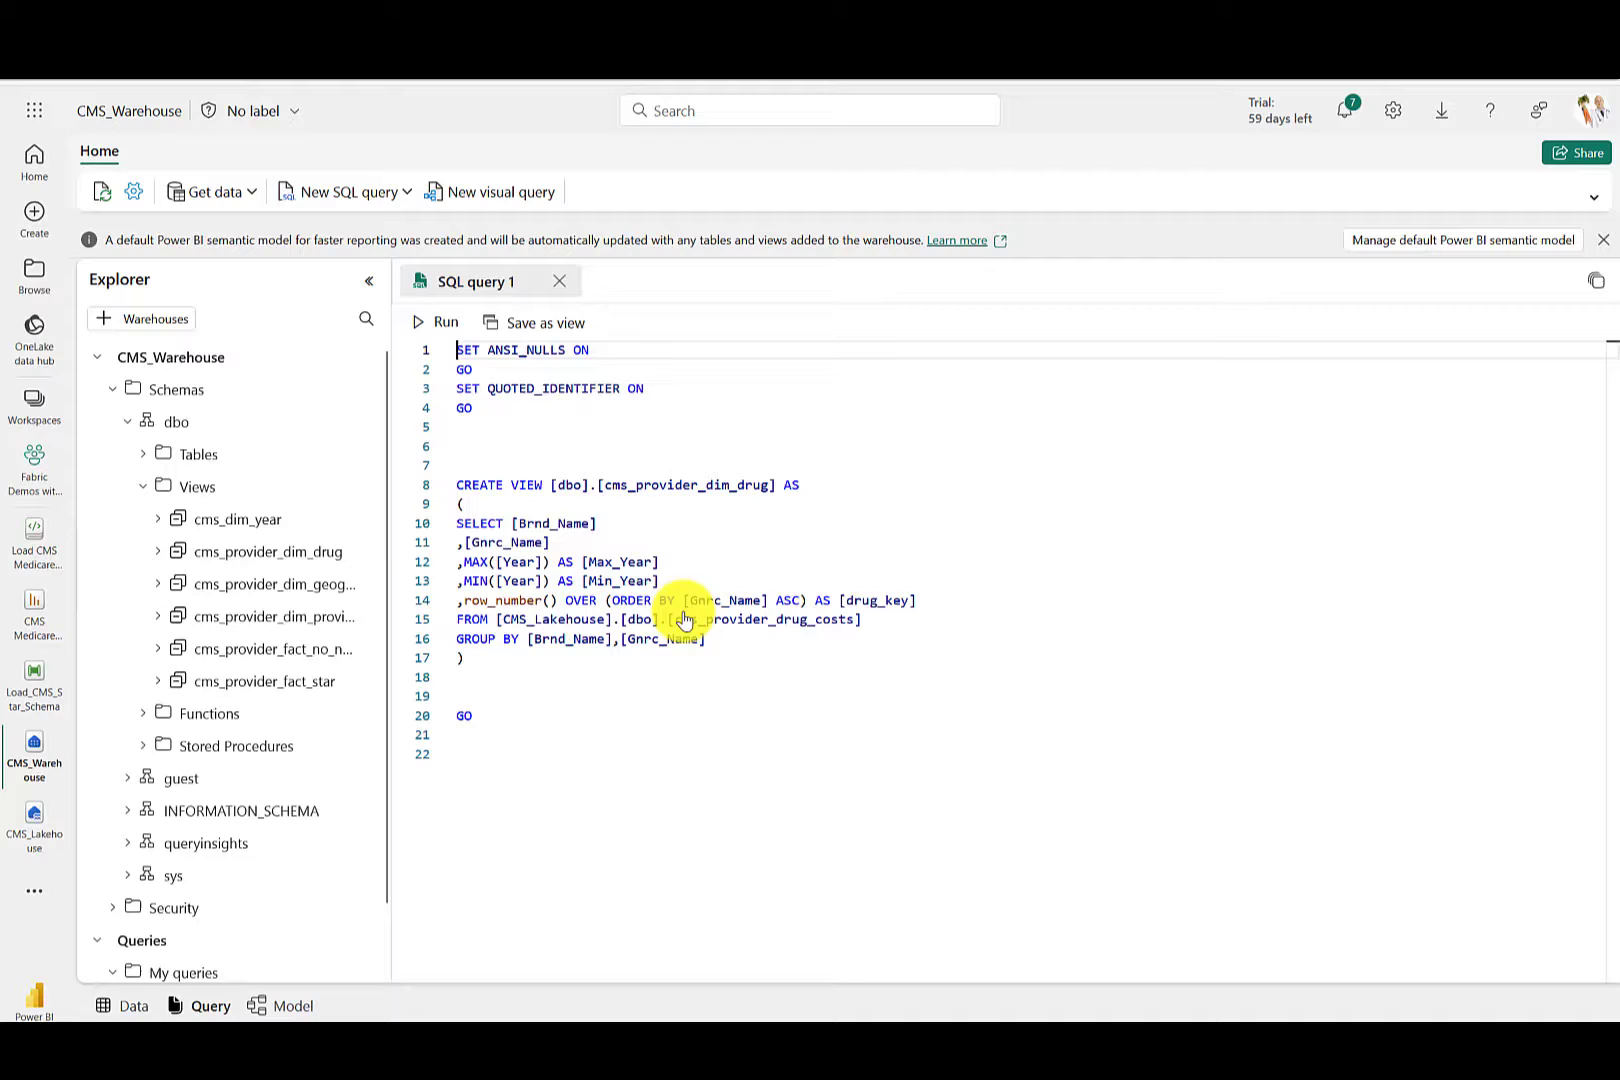
pyautogui.moveTo(458, 523); pyautogui.dragTo(740, 638)
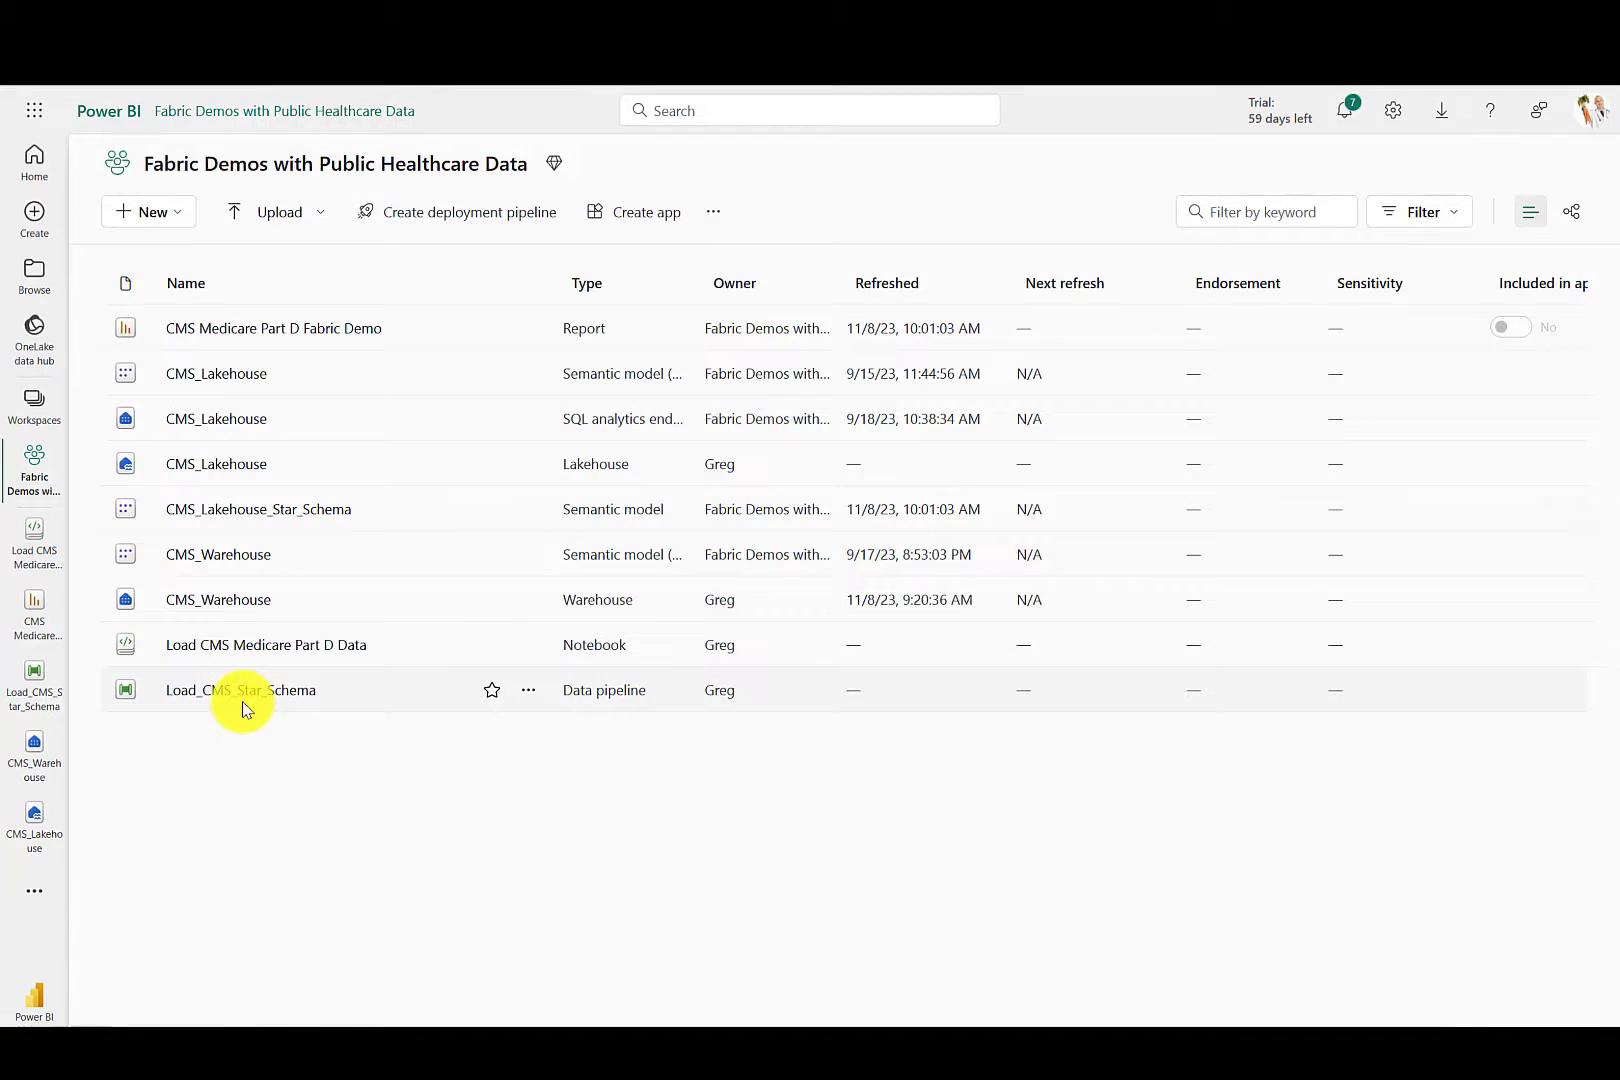
# Open the Load_CMS_Star_Schema pipeline and show the Write Fact Table activity's Destination settings
pyautogui.click(243, 700)
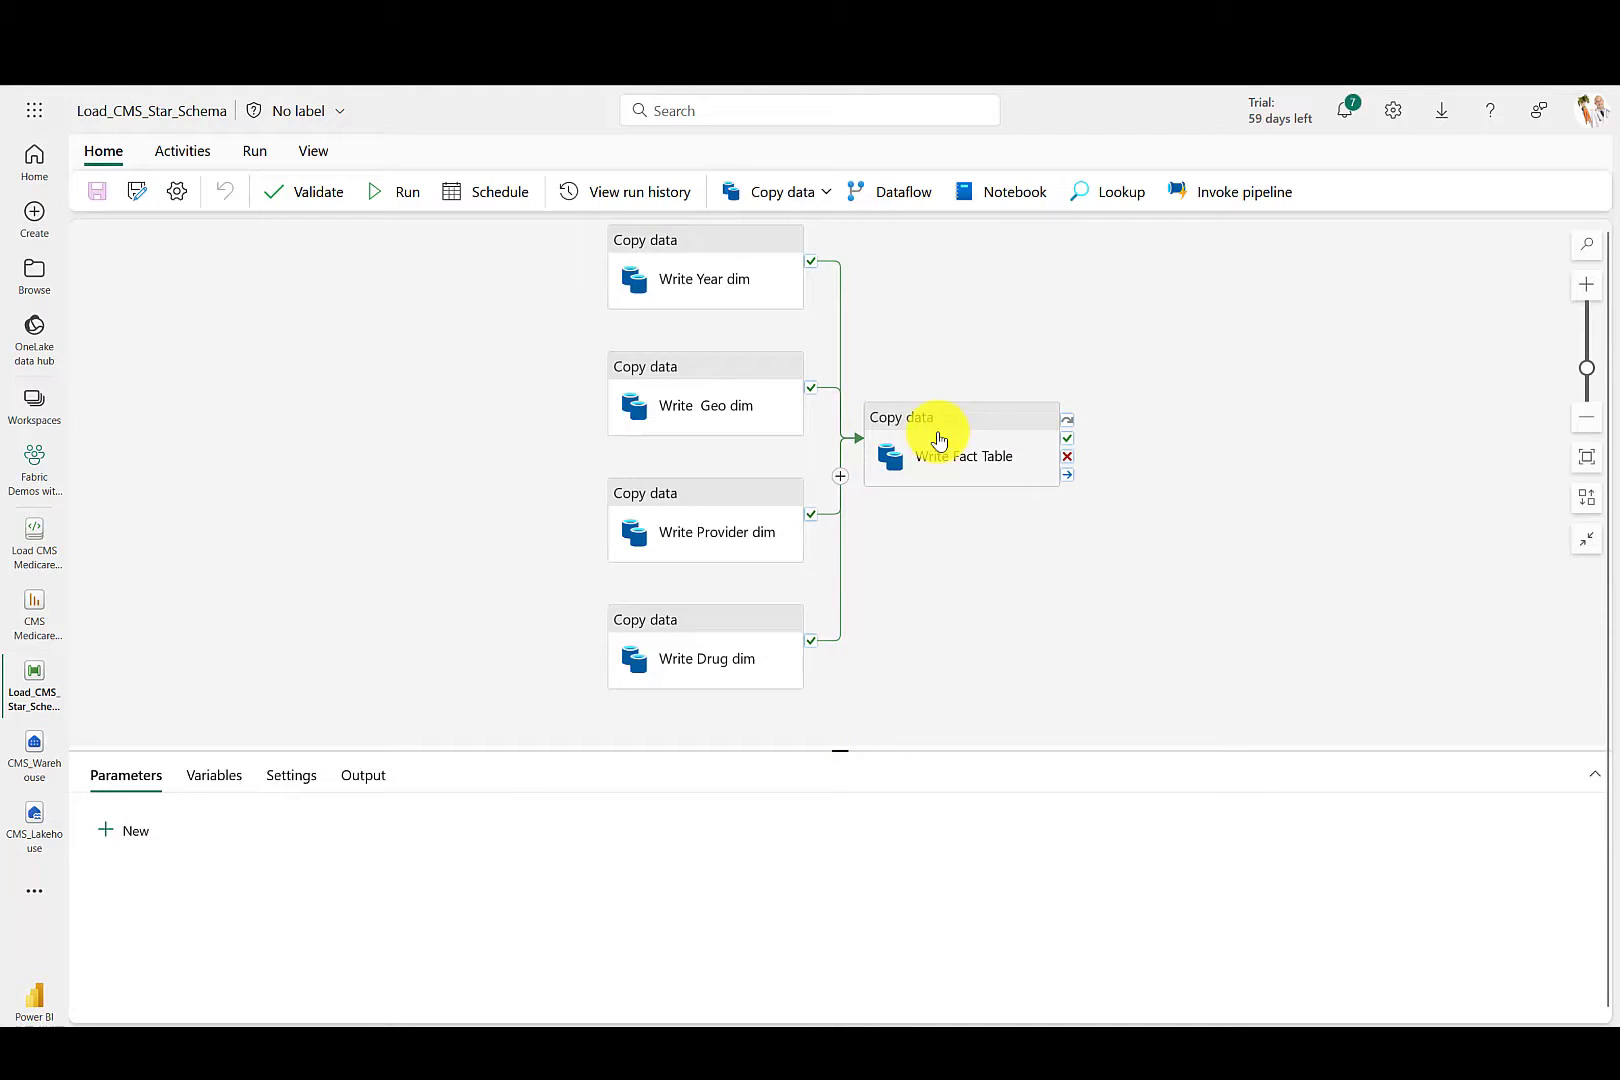
pyautogui.click(938, 440)
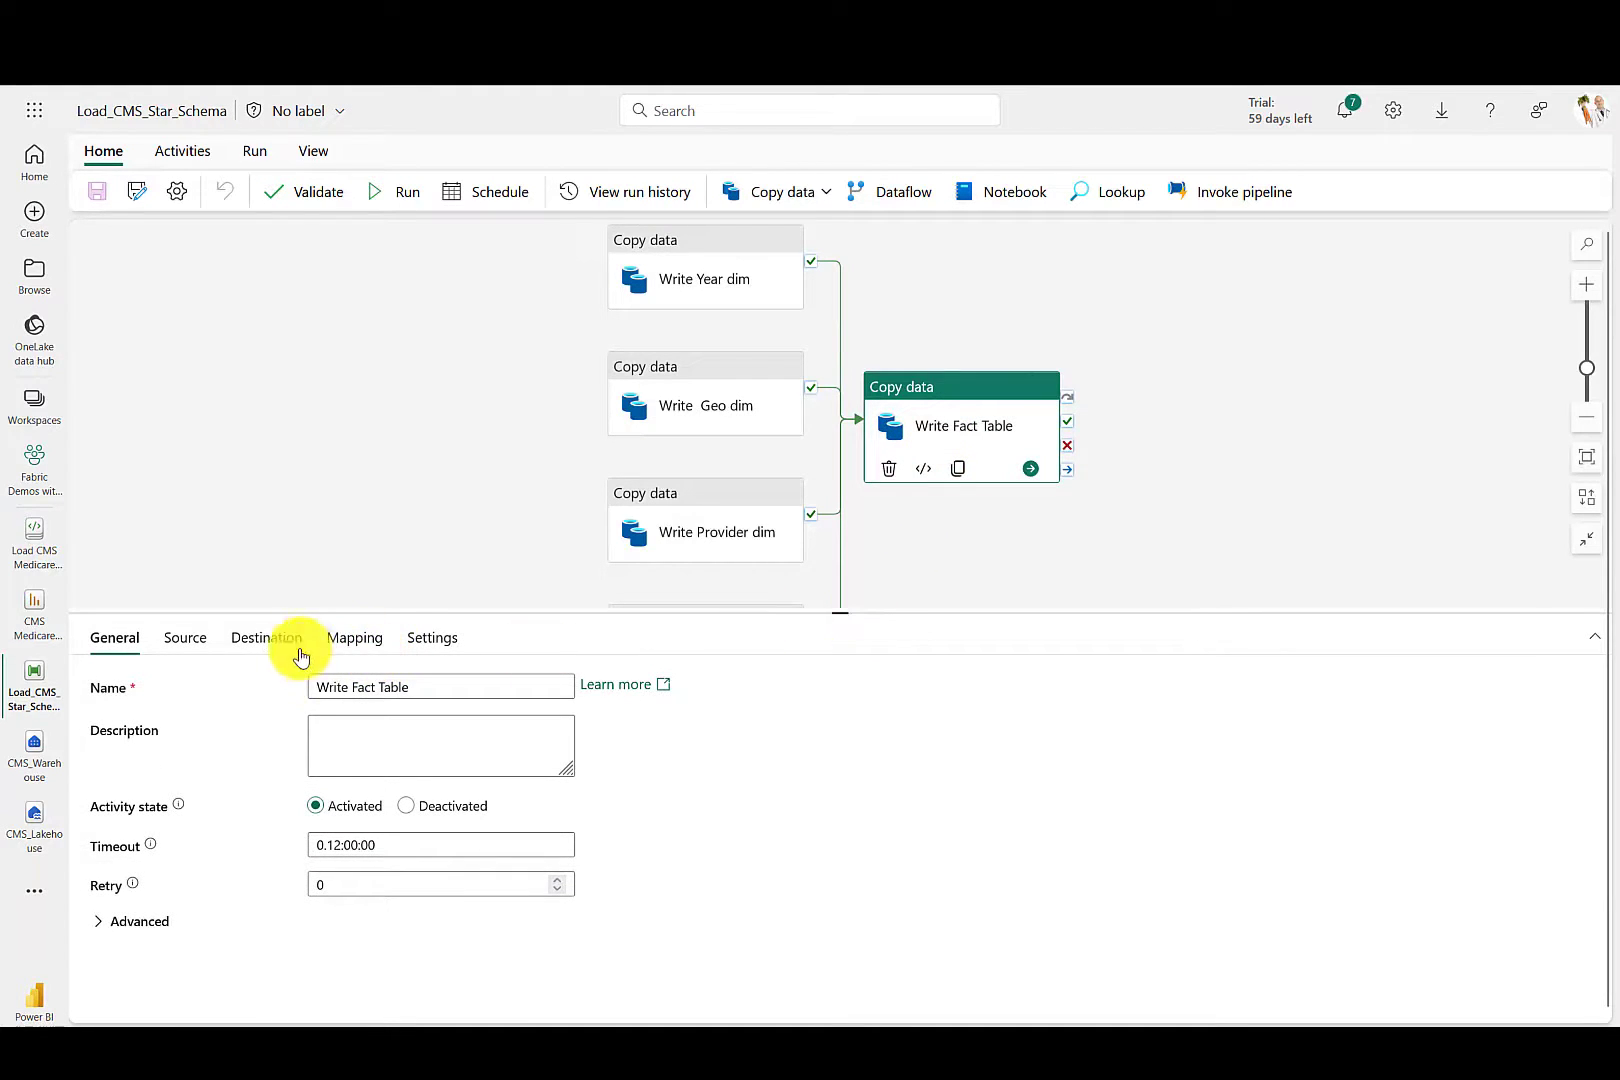
pyautogui.click(292, 652)
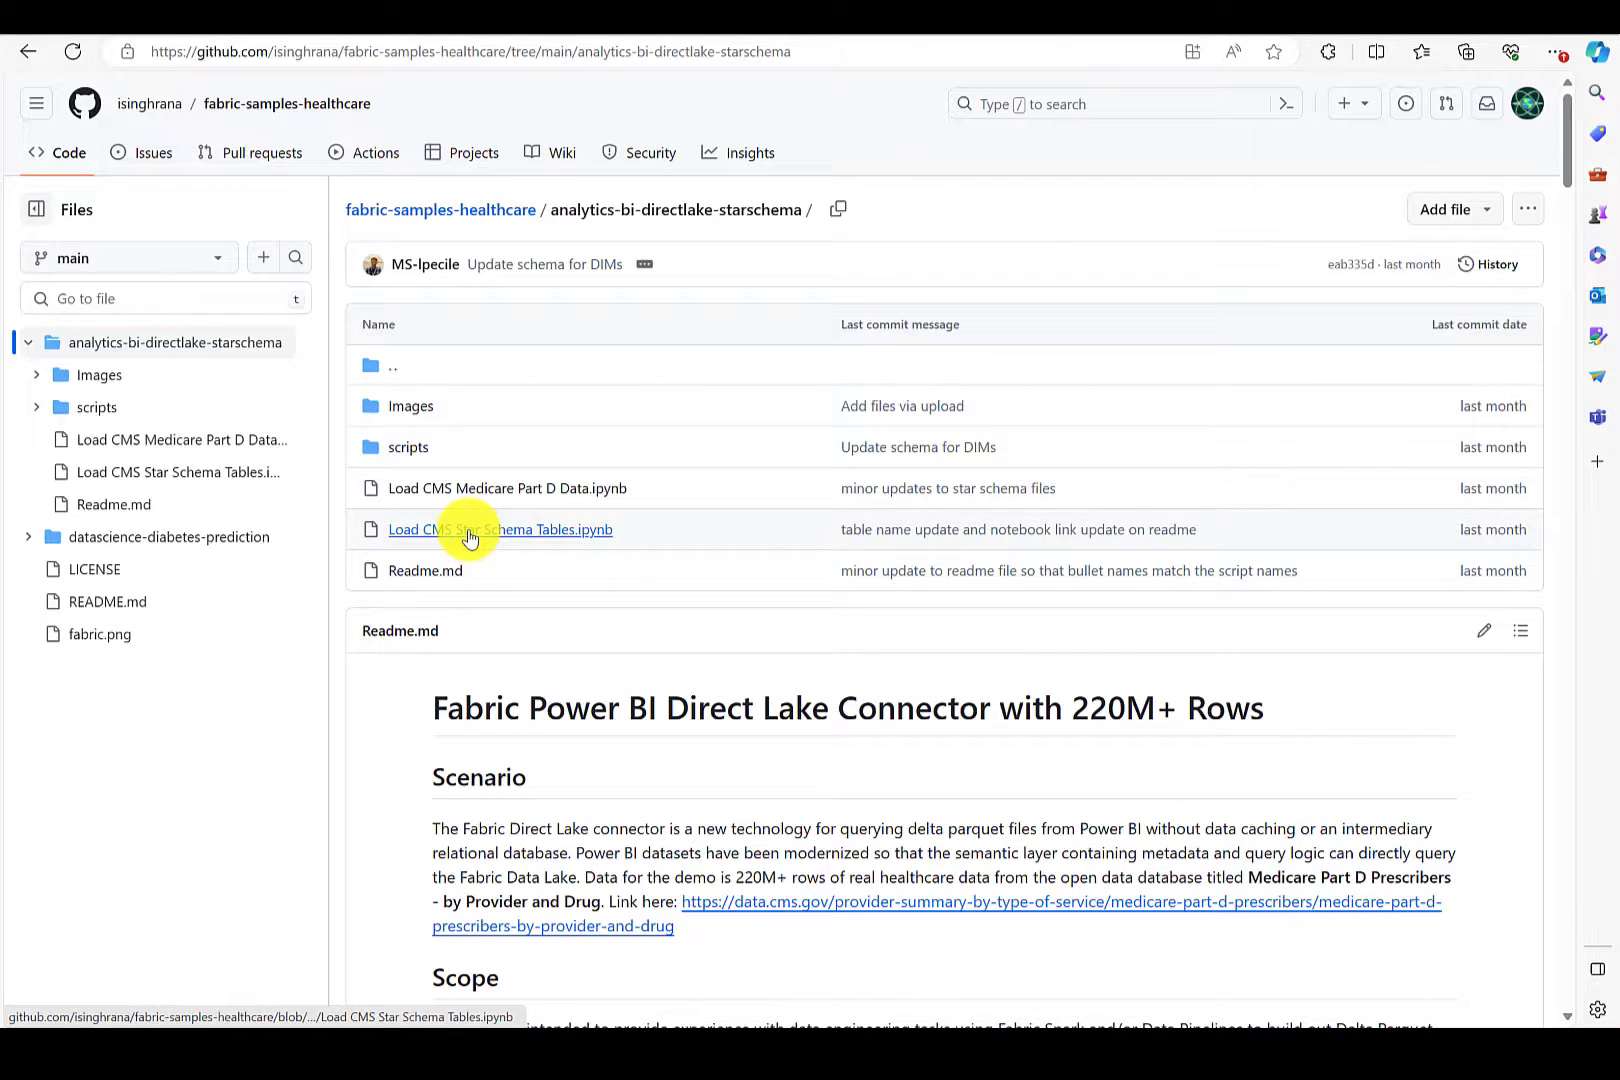
# Open Load CMS Star Schema Tables.ipynb and scroll down through its cells
pyautogui.click(470, 530)
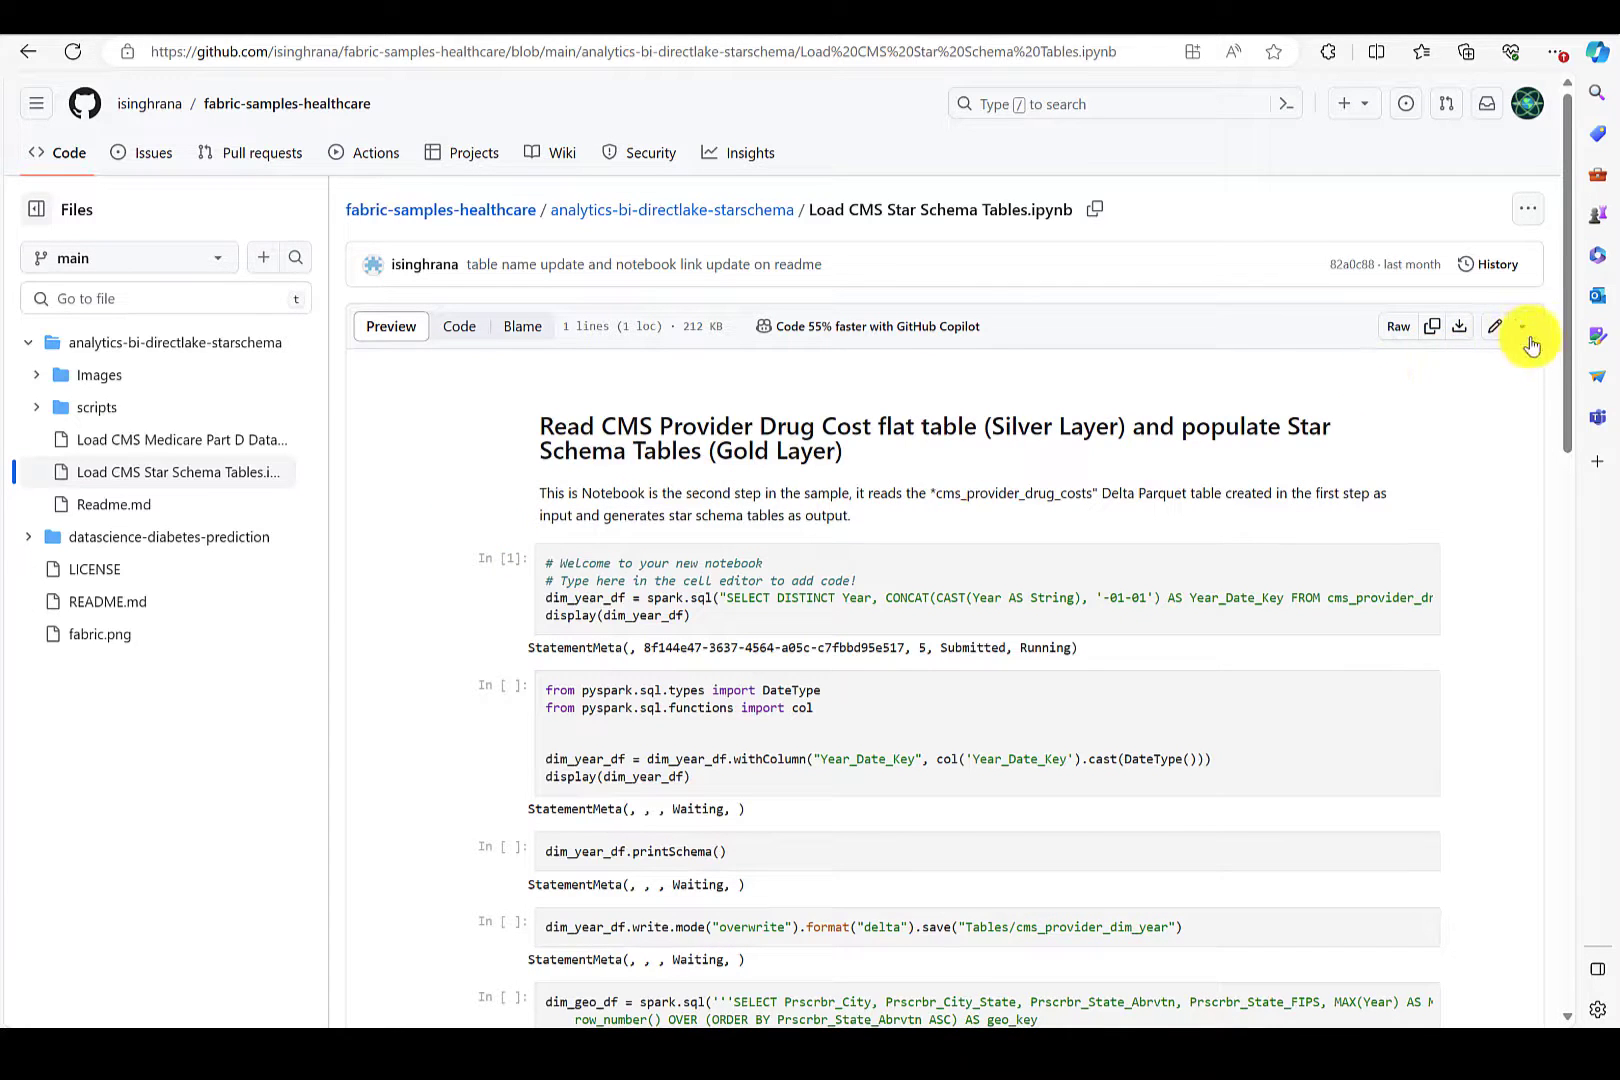
pyautogui.moveTo(1564, 335); pyautogui.dragTo(1612, 935)
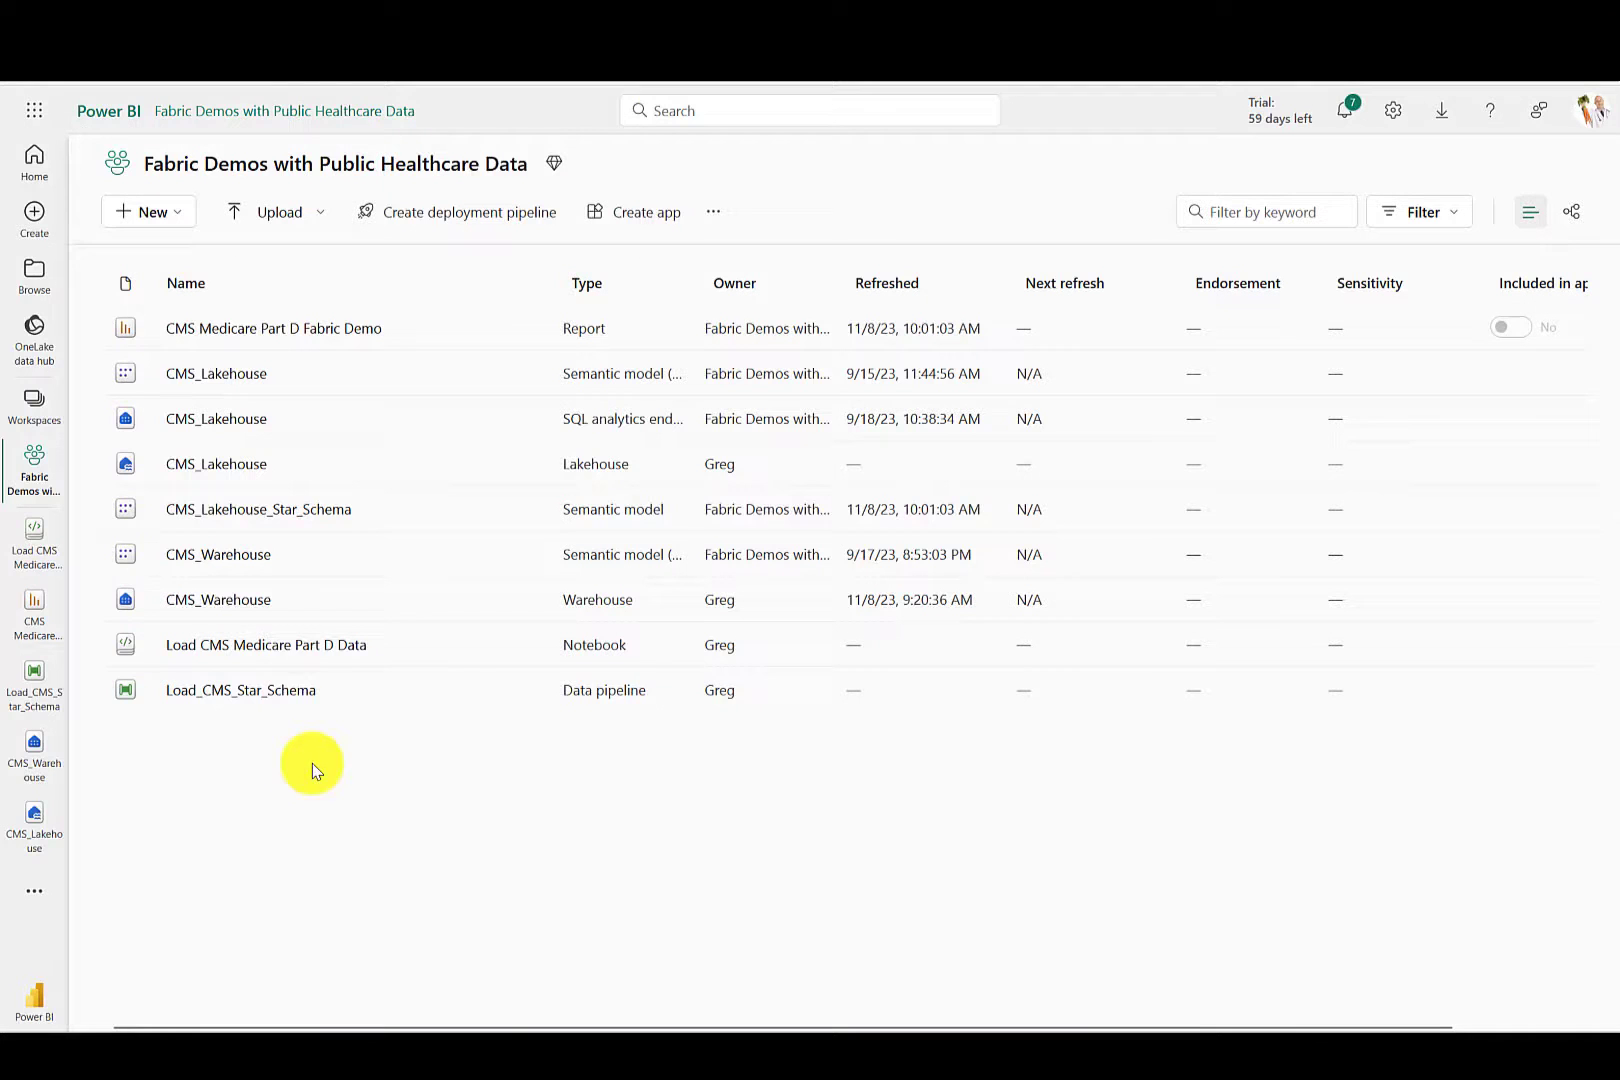
# Choose New > More options in the workspace to list every creatable item type
pyautogui.click(150, 211)
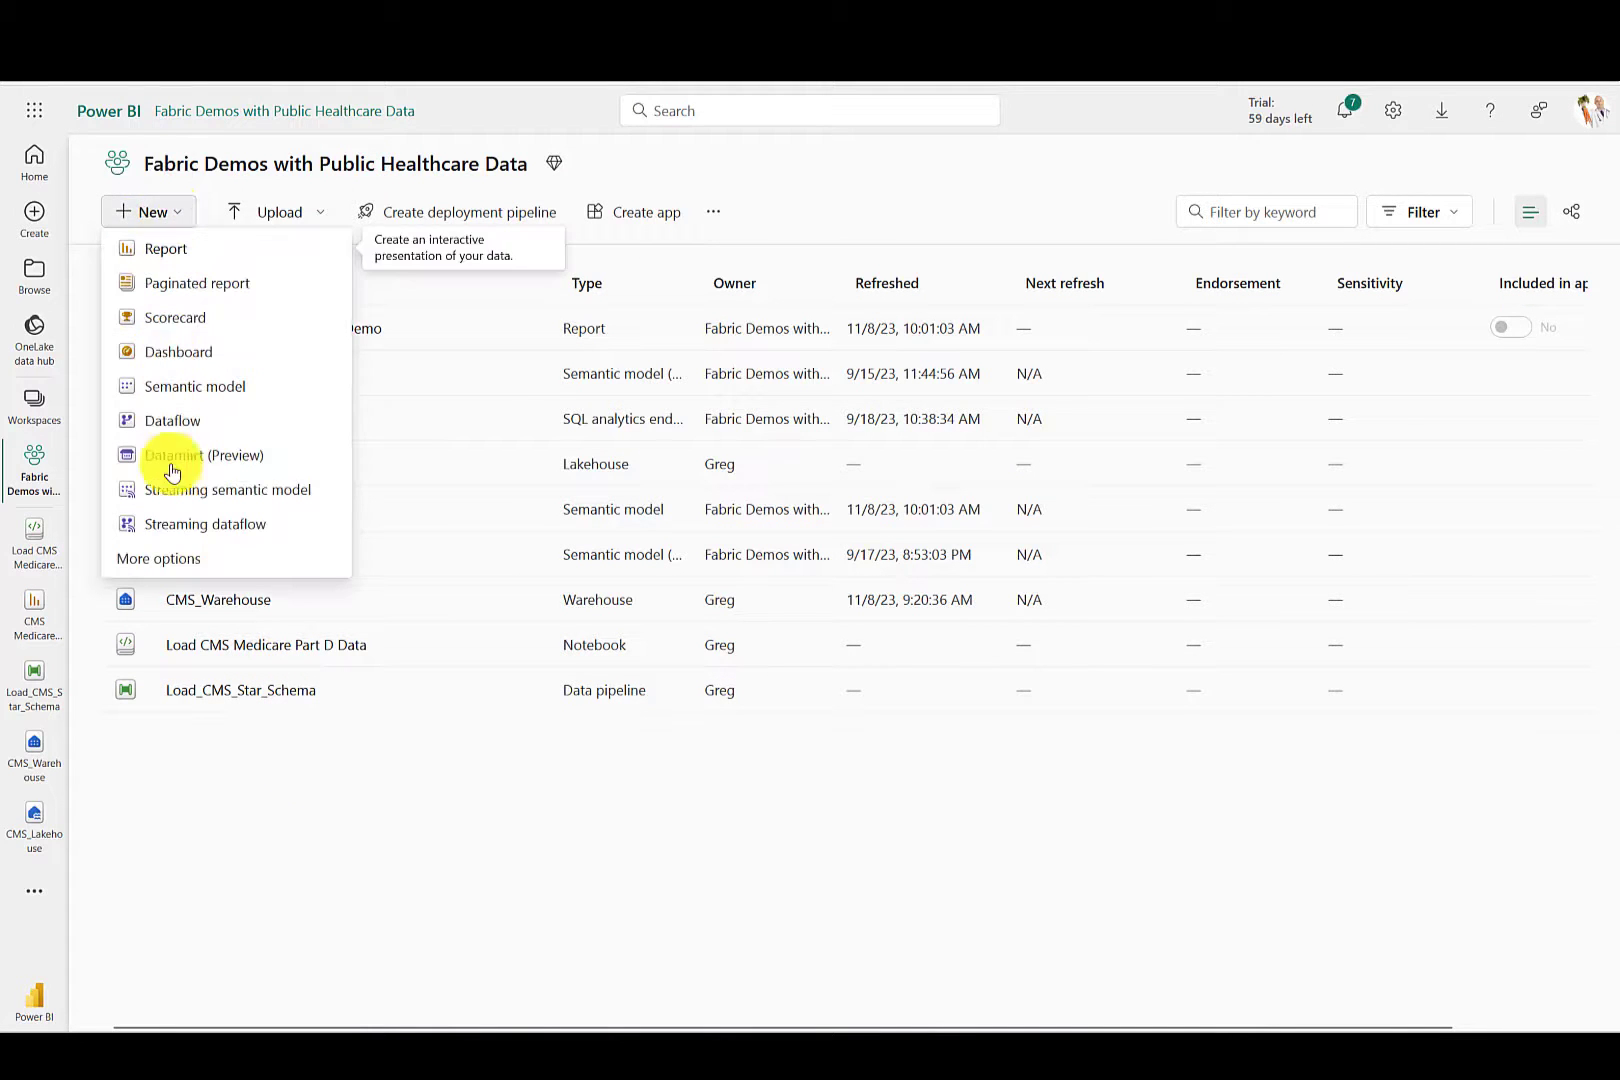
pyautogui.click(176, 560)
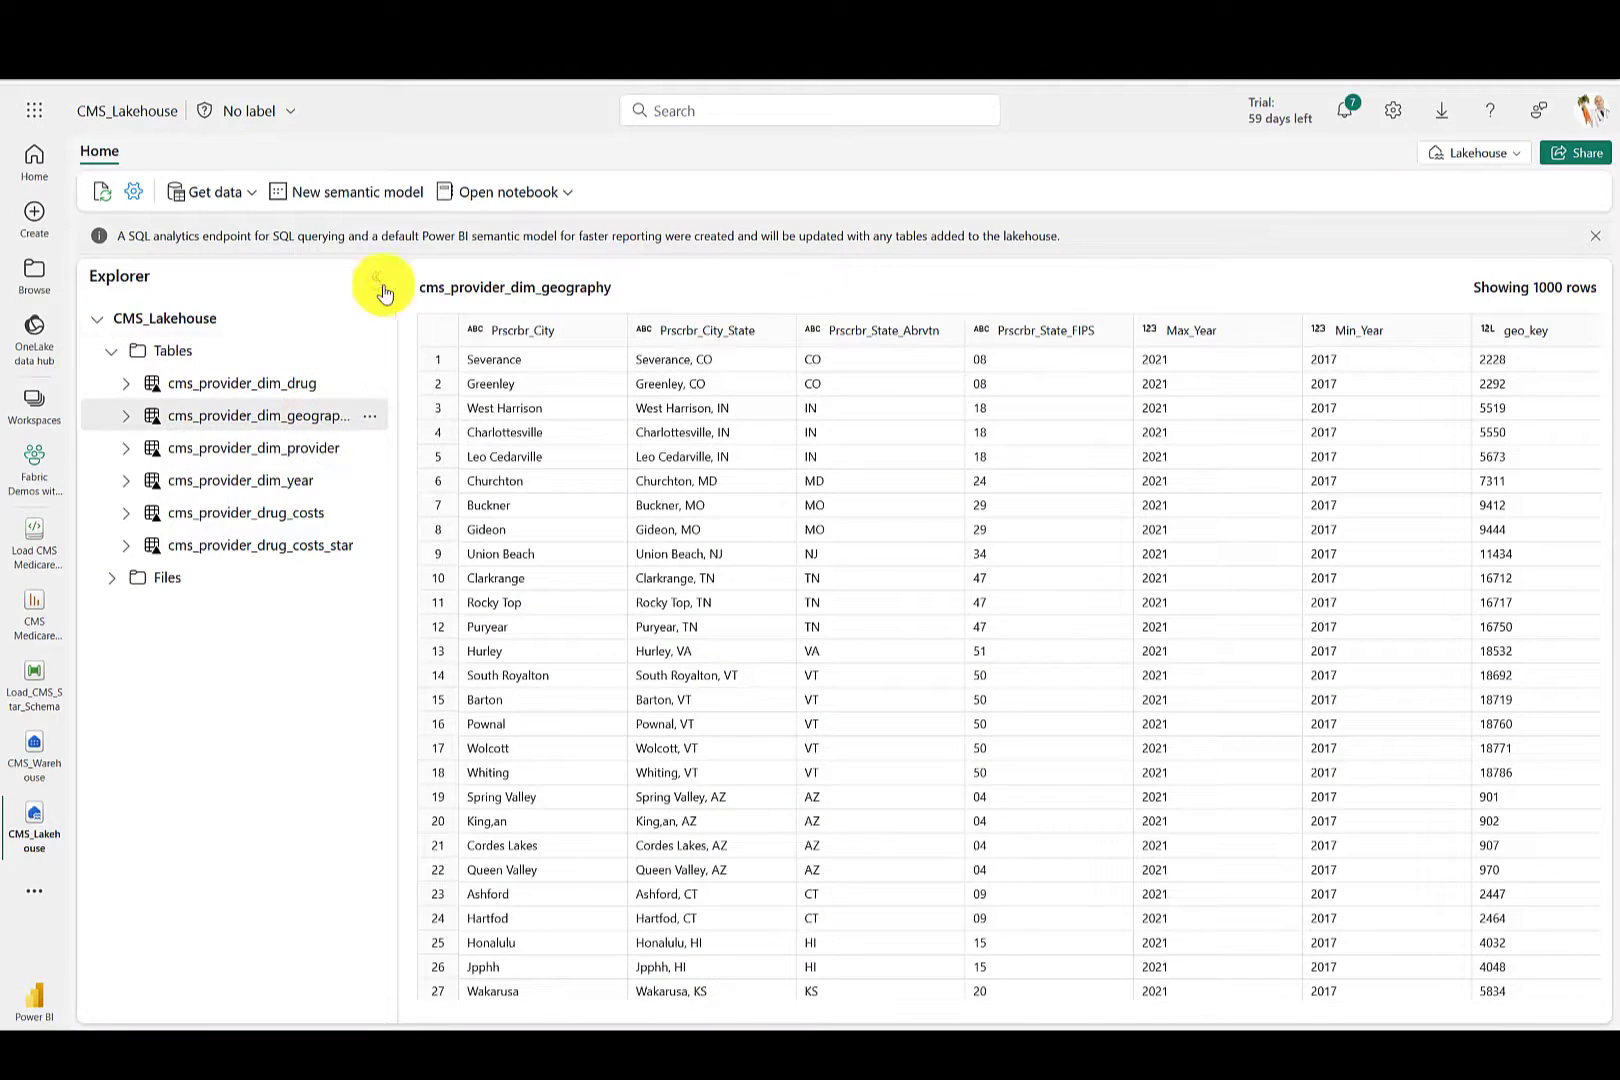
# Build a CMS_Lakehouse semantic model with dim_drug, dim_provider, dim_geography and drug_costs_star tables
pyautogui.click(388, 205)
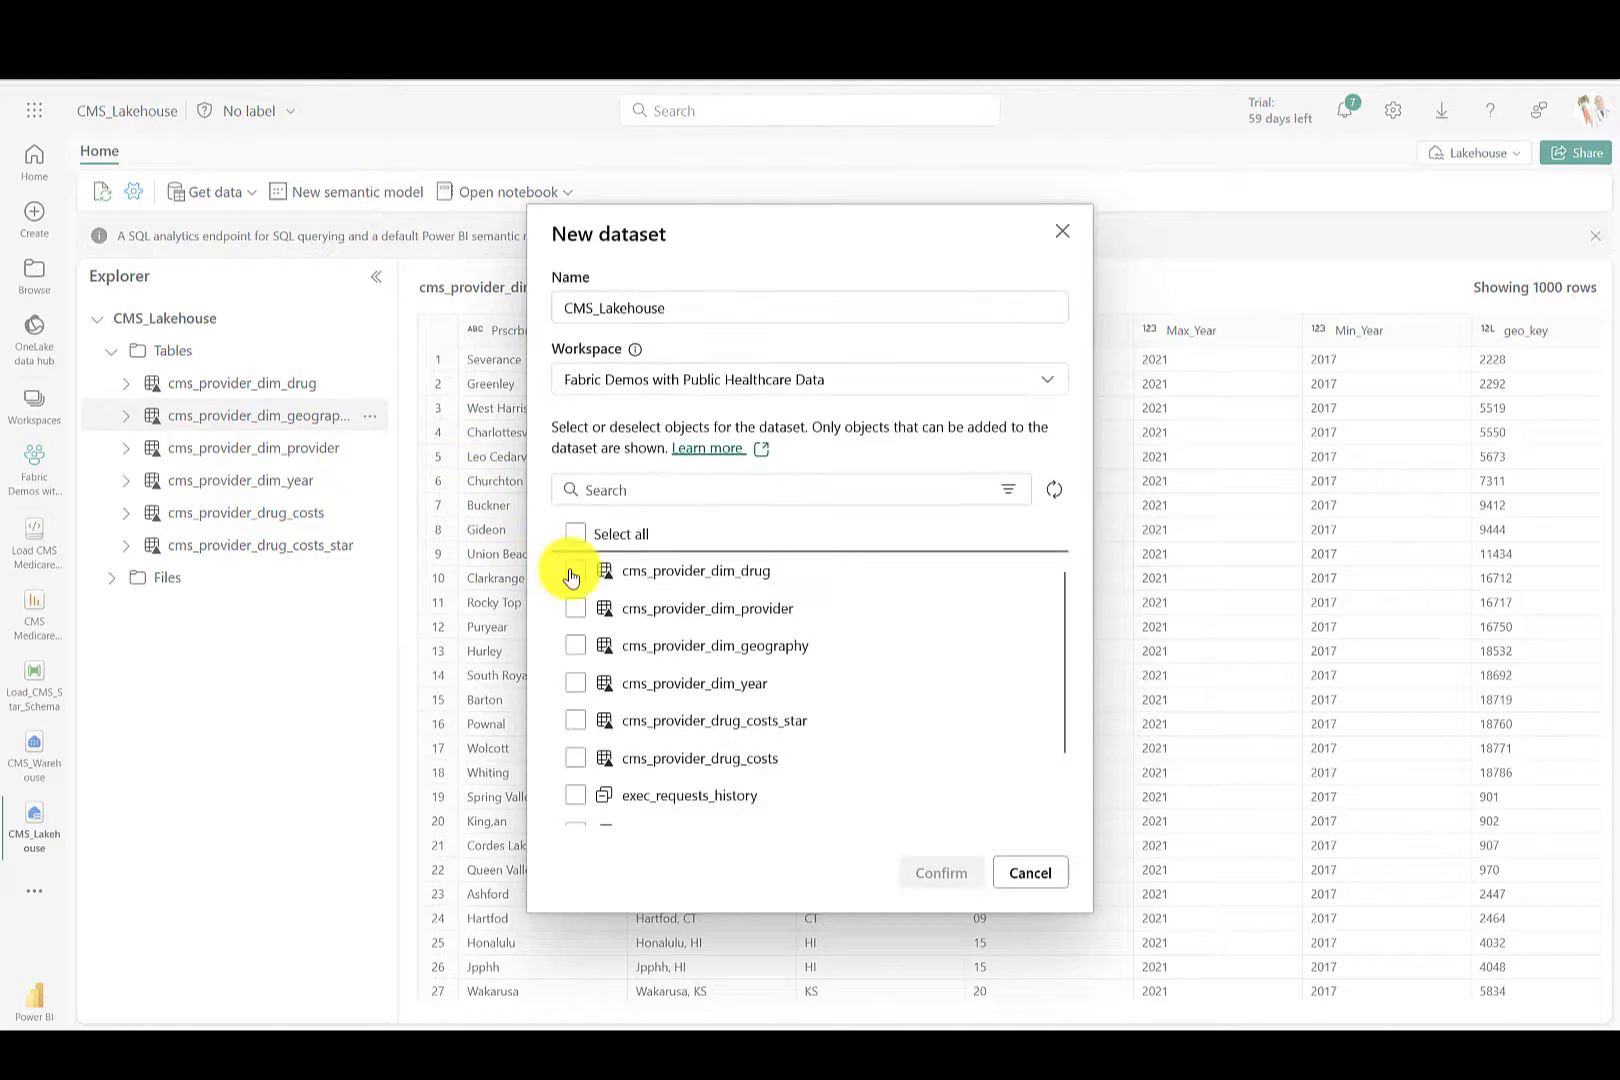
pyautogui.click(575, 578)
pyautogui.click(575, 608)
pyautogui.click(575, 645)
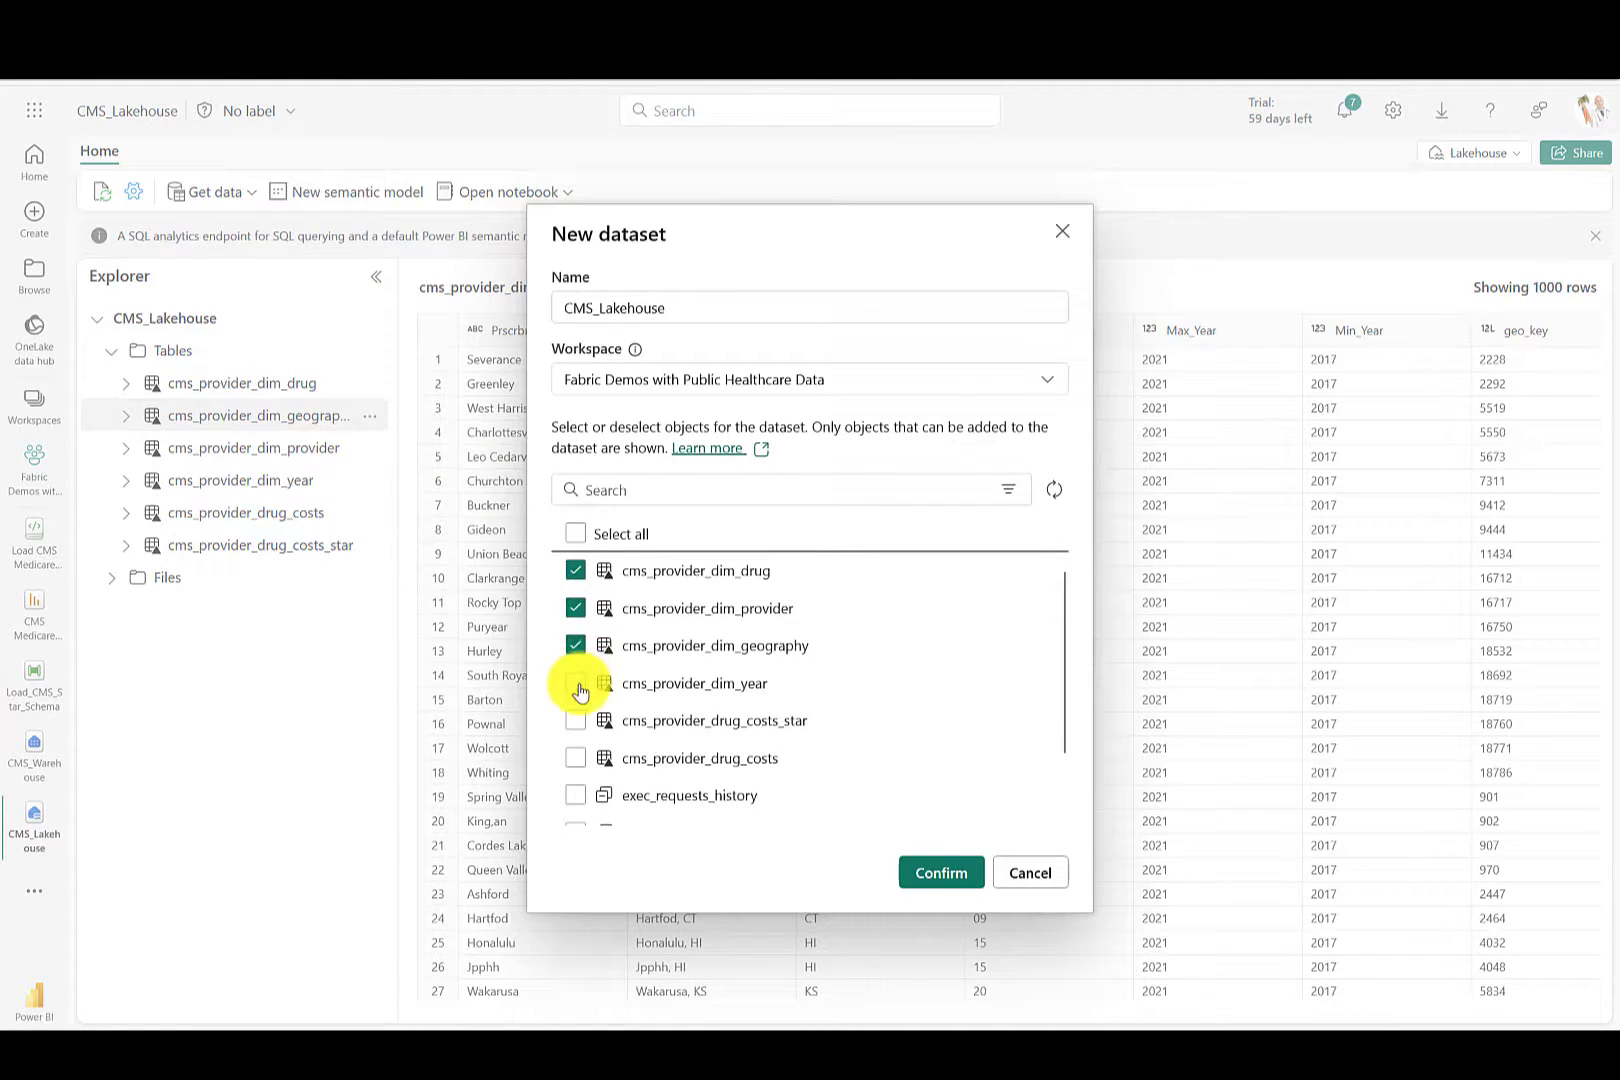
pyautogui.click(577, 720)
pyautogui.click(935, 872)
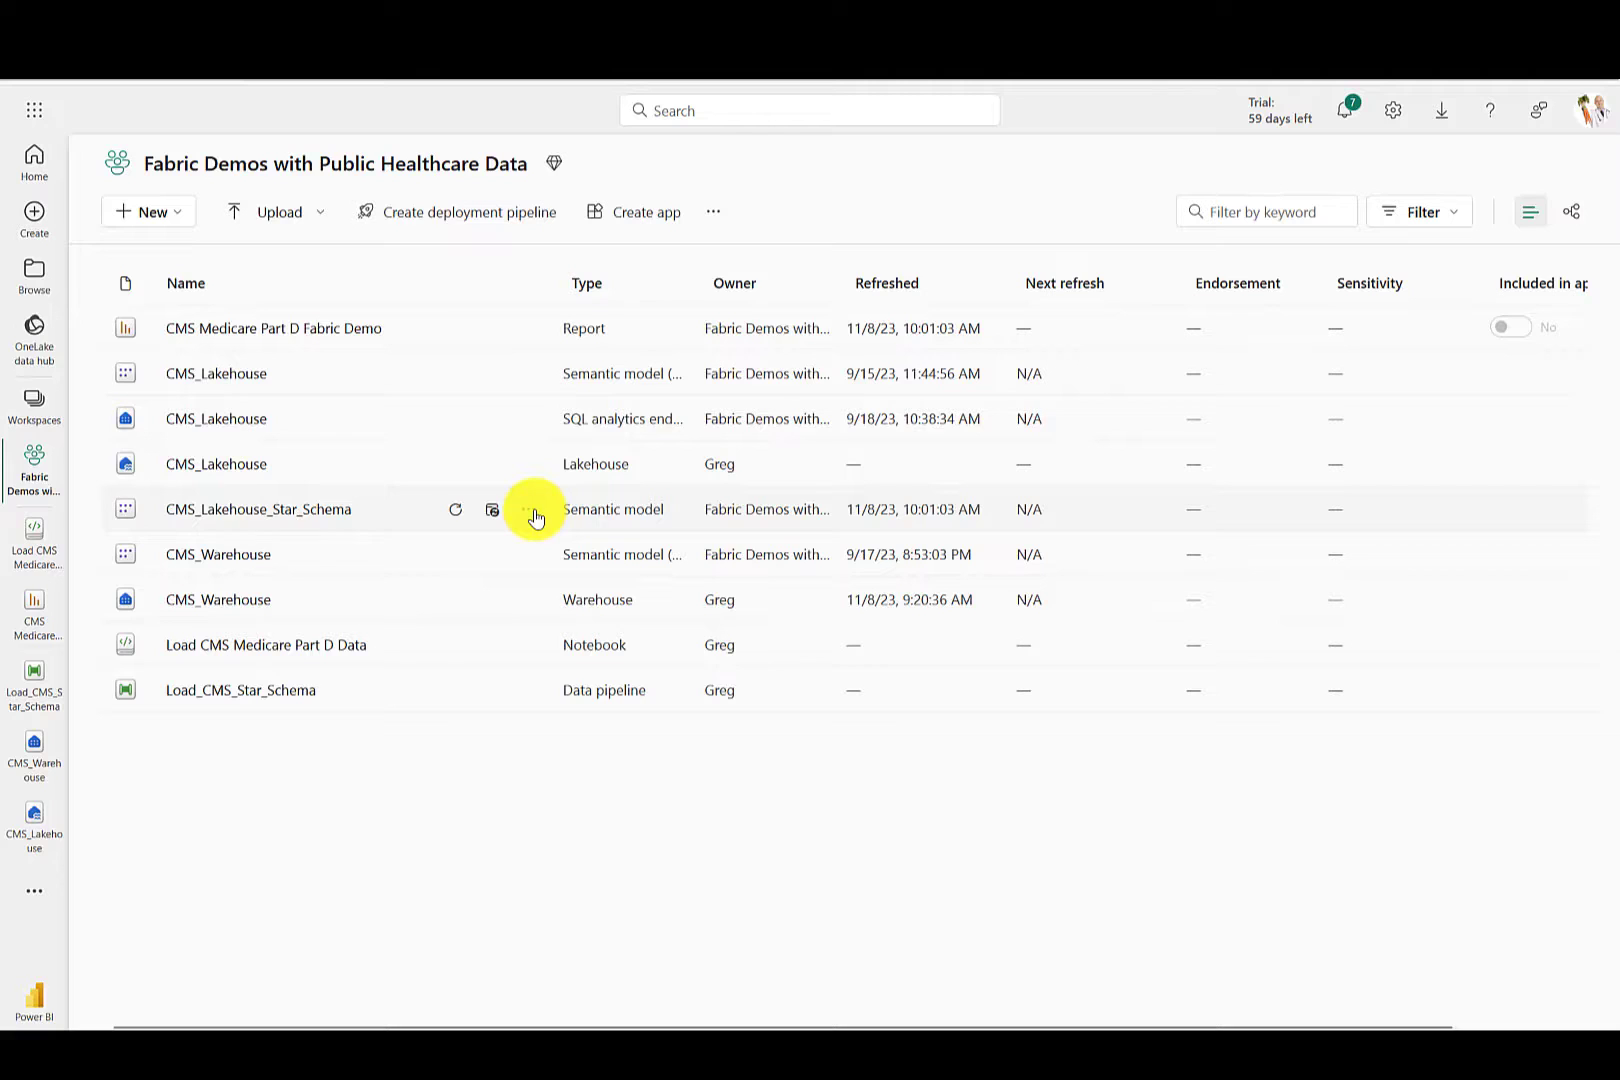
pyautogui.click(533, 512)
pyautogui.click(588, 849)
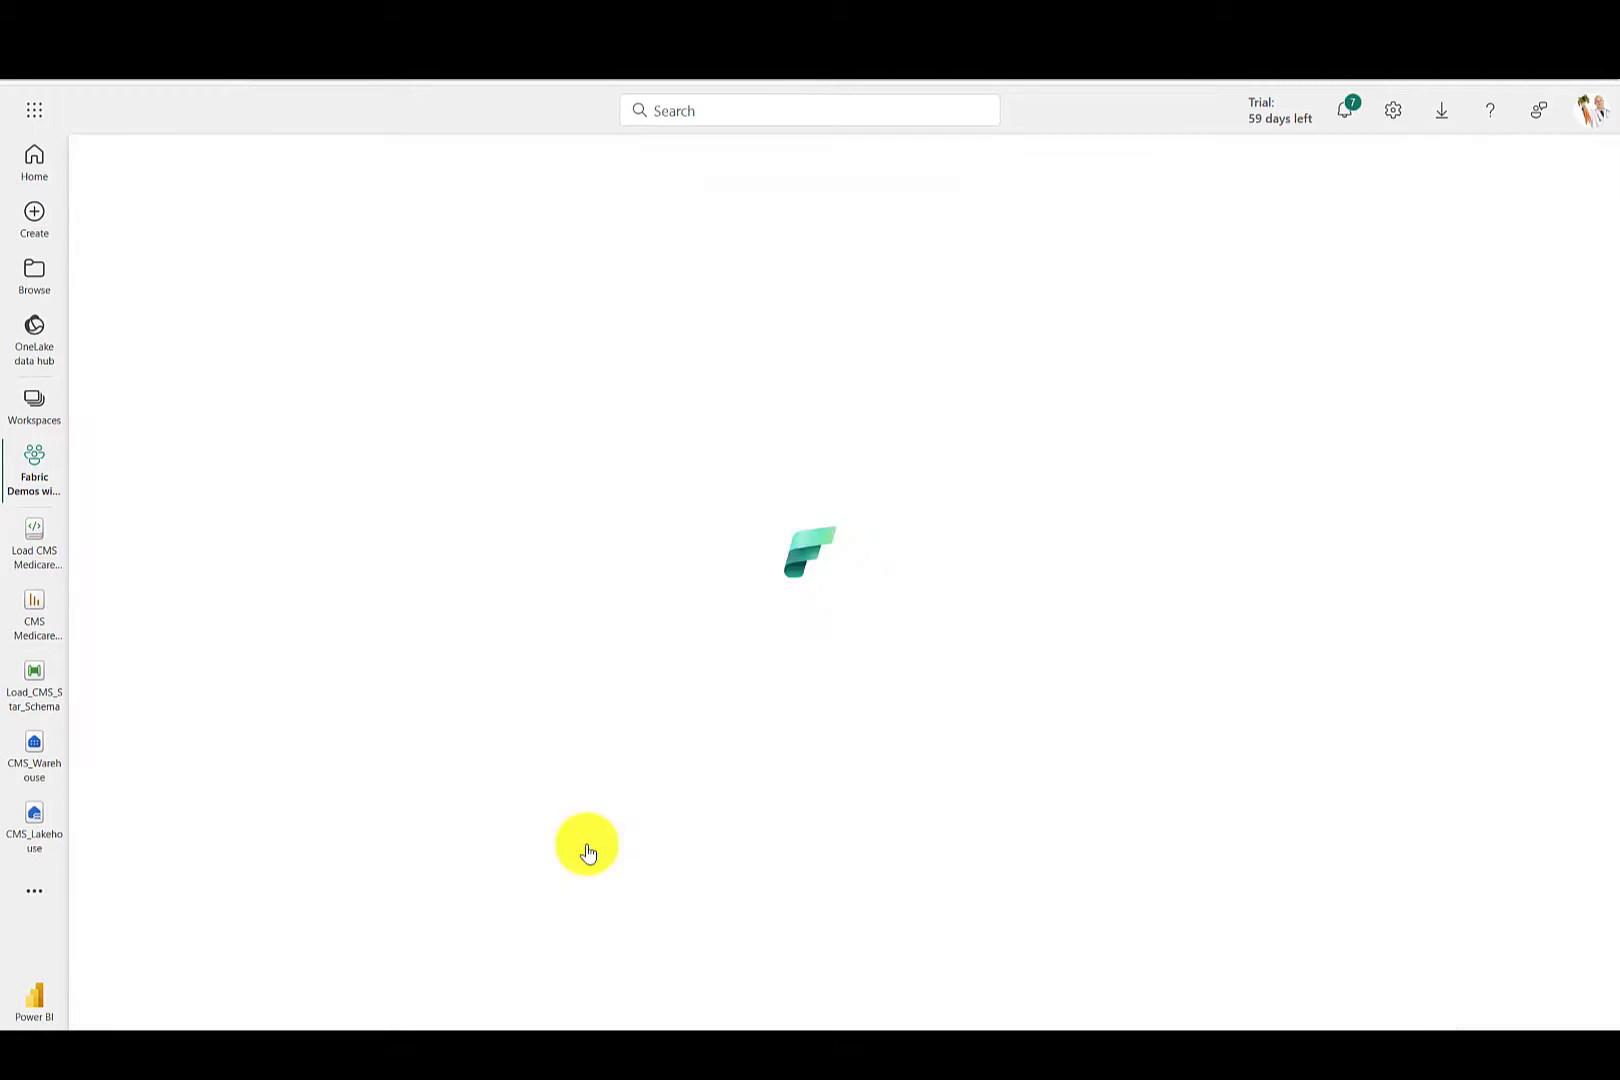
pyautogui.click(559, 454)
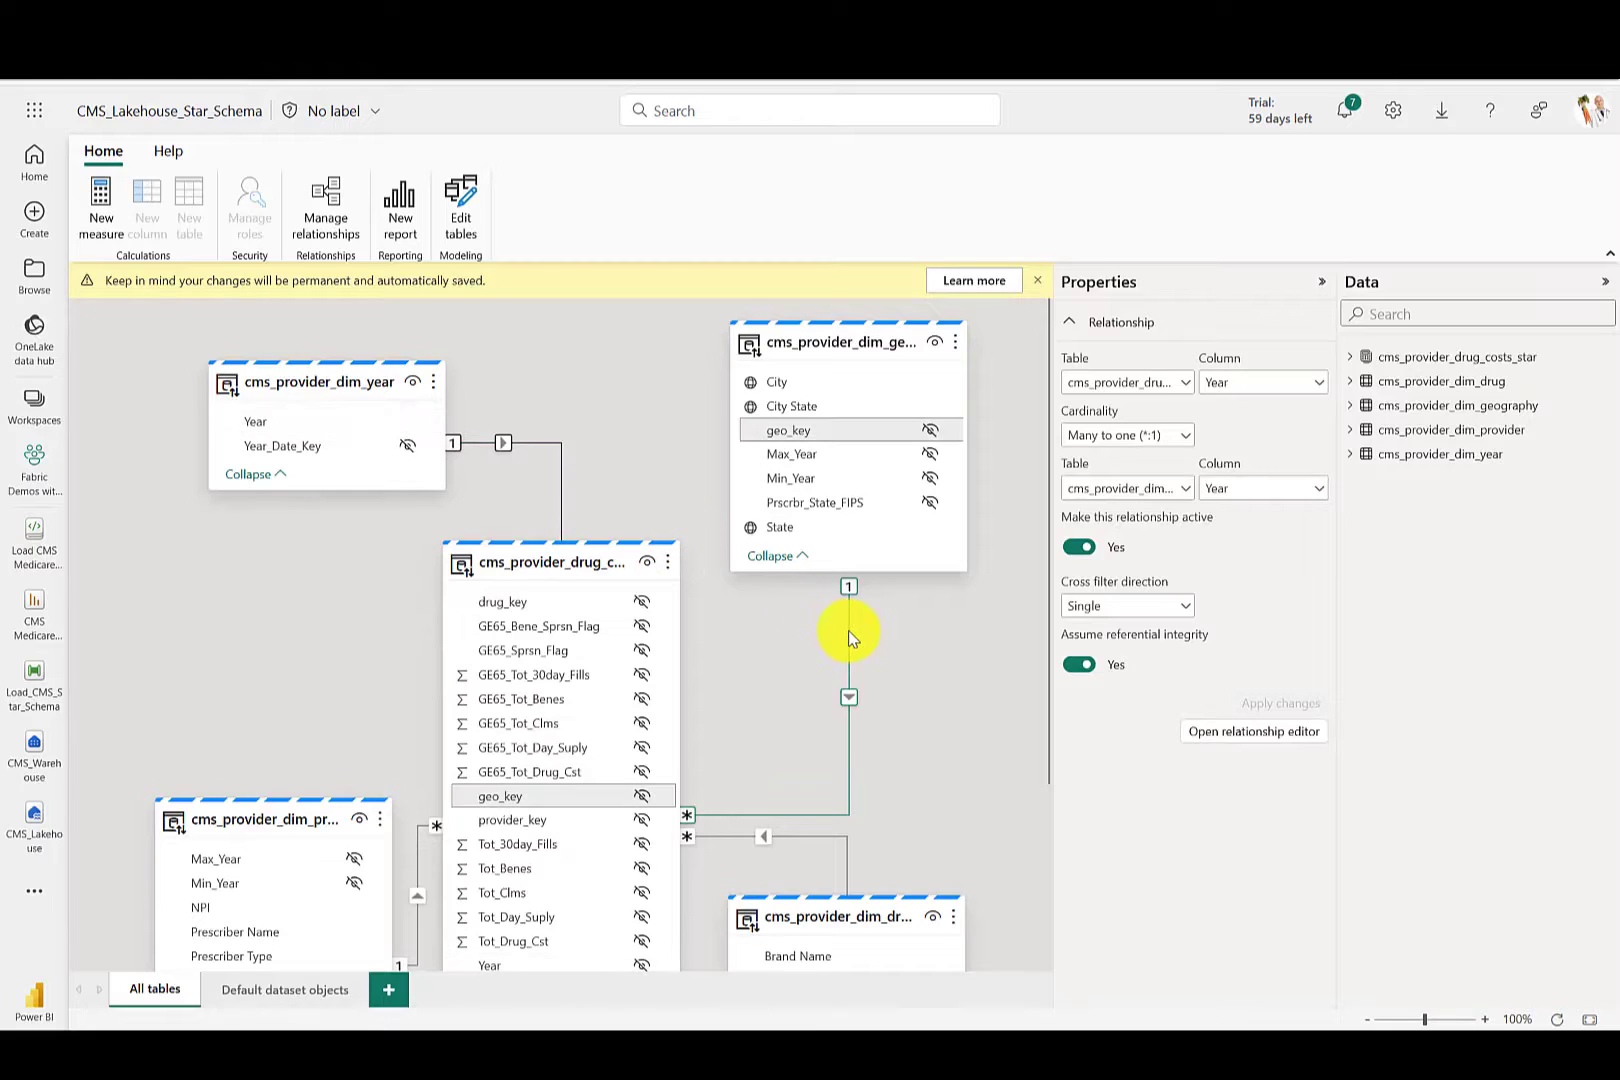
pyautogui.click(1350, 360)
pyautogui.click(1400, 381)
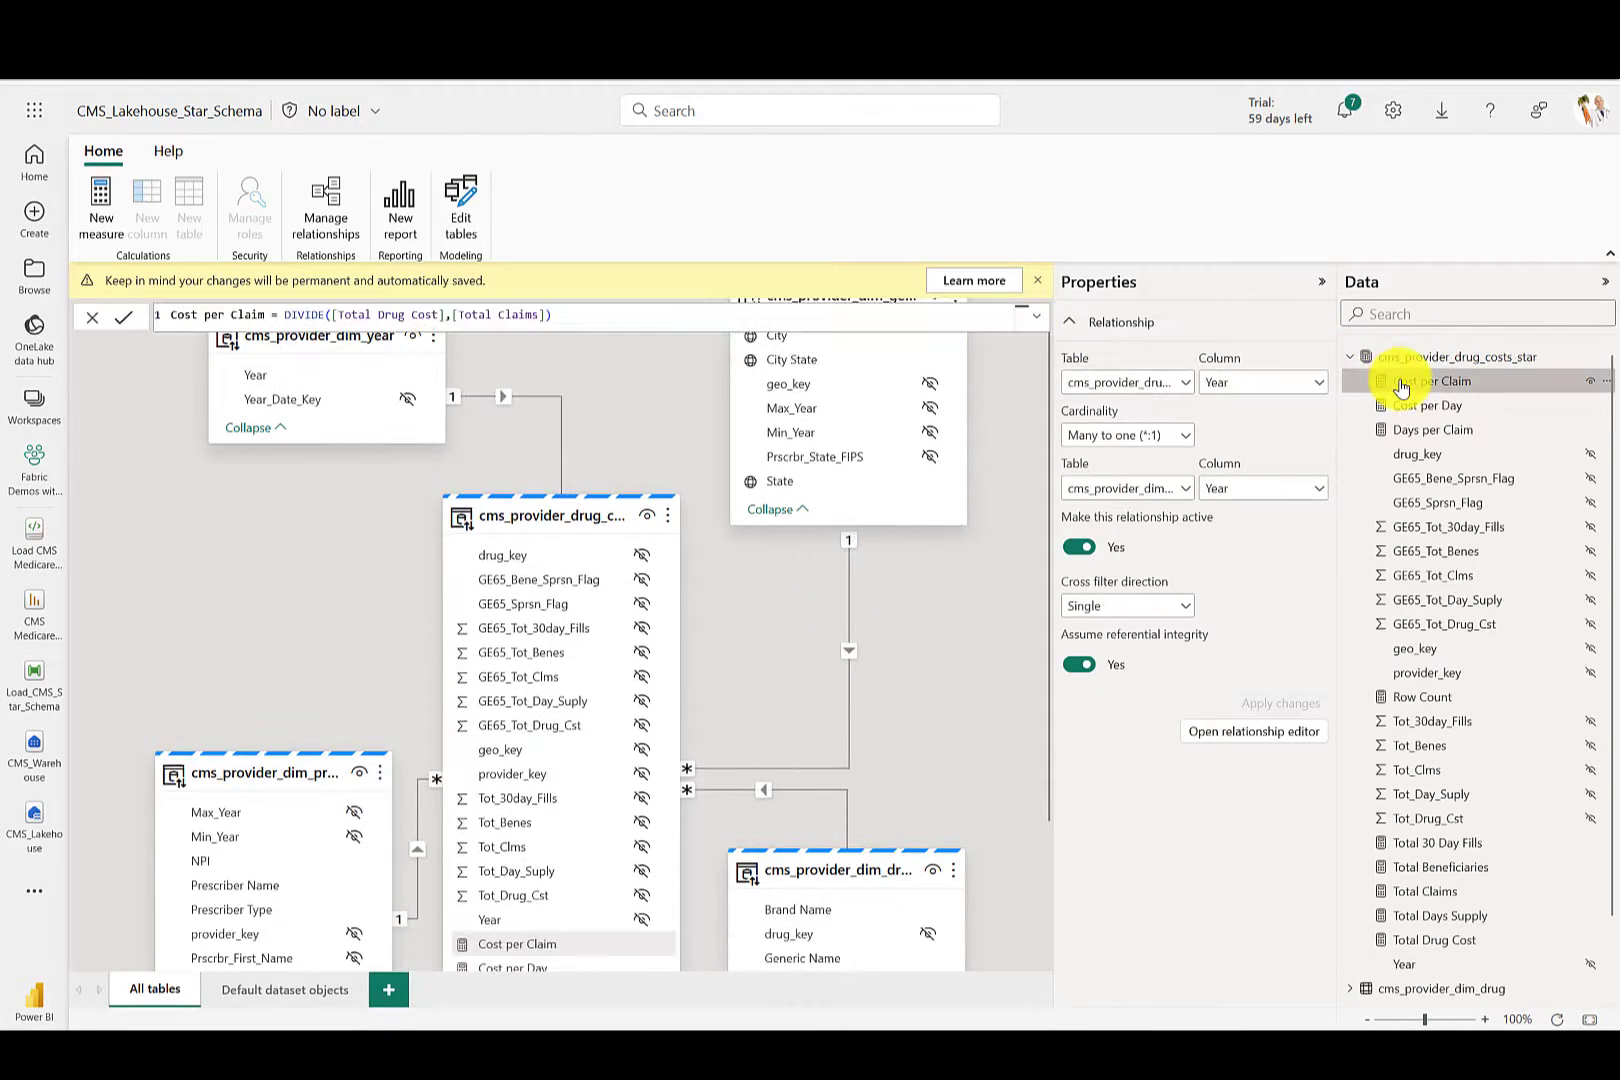
pyautogui.moveTo(556, 316); pyautogui.dragTo(160, 311)
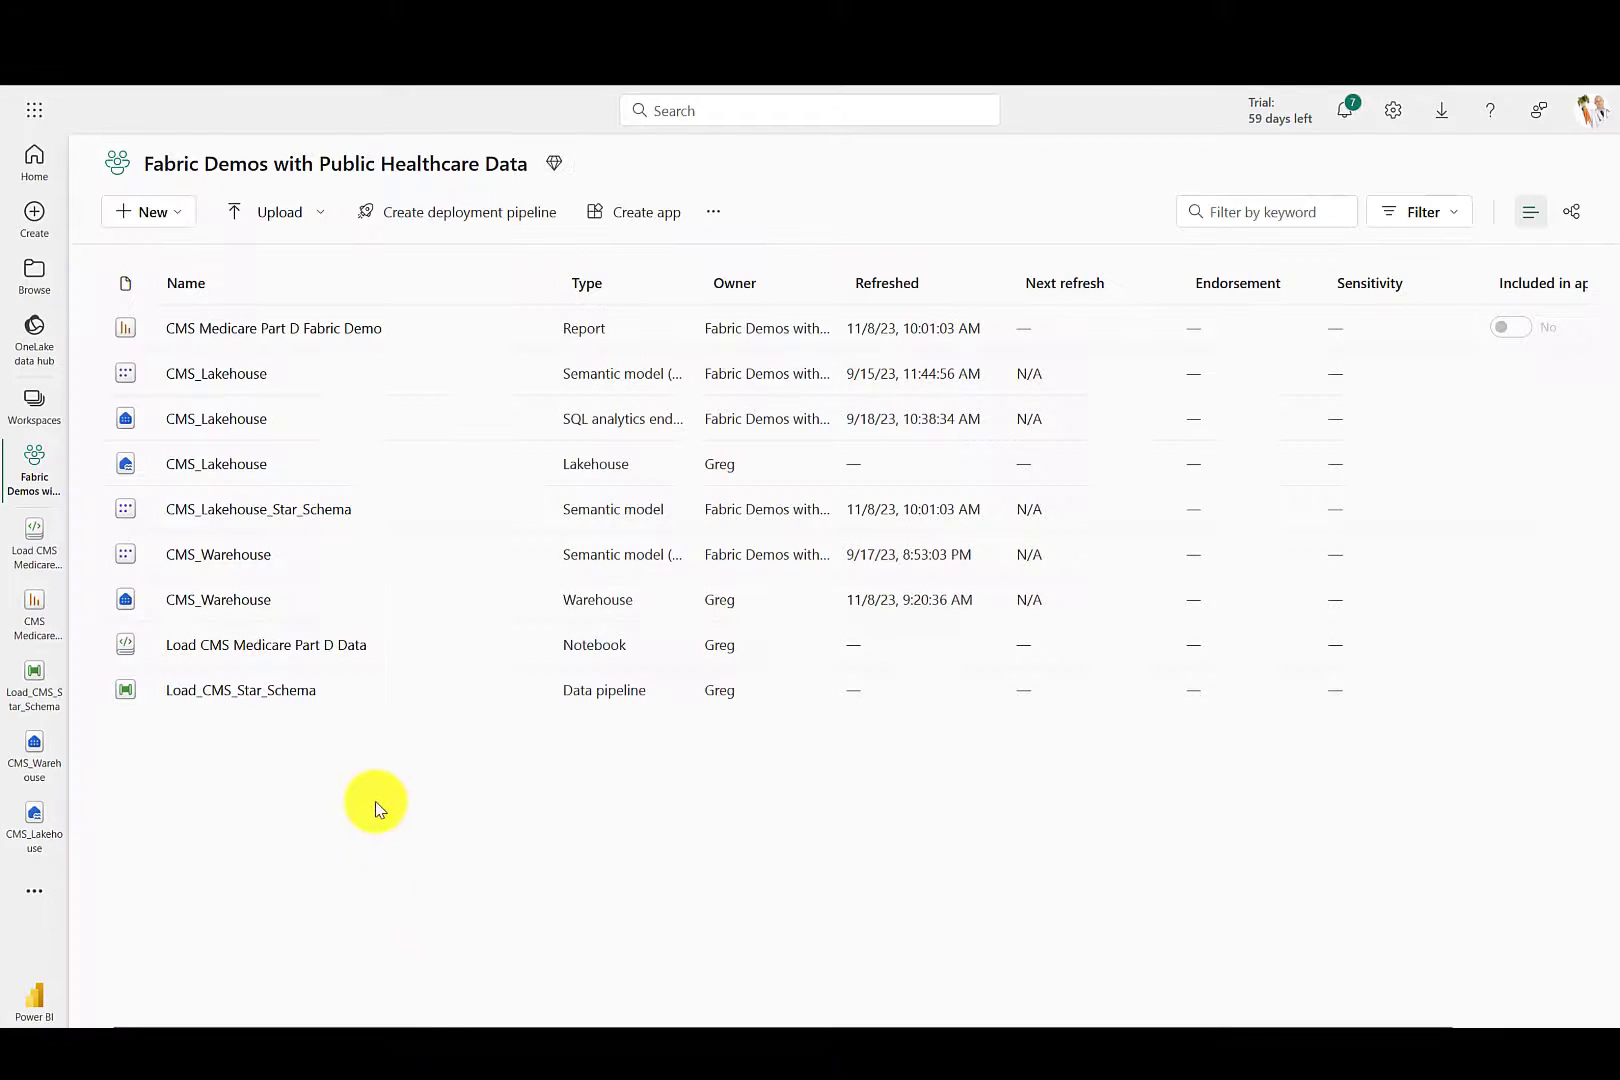
# Open the CMS Medicare Part D Fabric Demo report and set its Year slicer to 2021
pyautogui.click(305, 334)
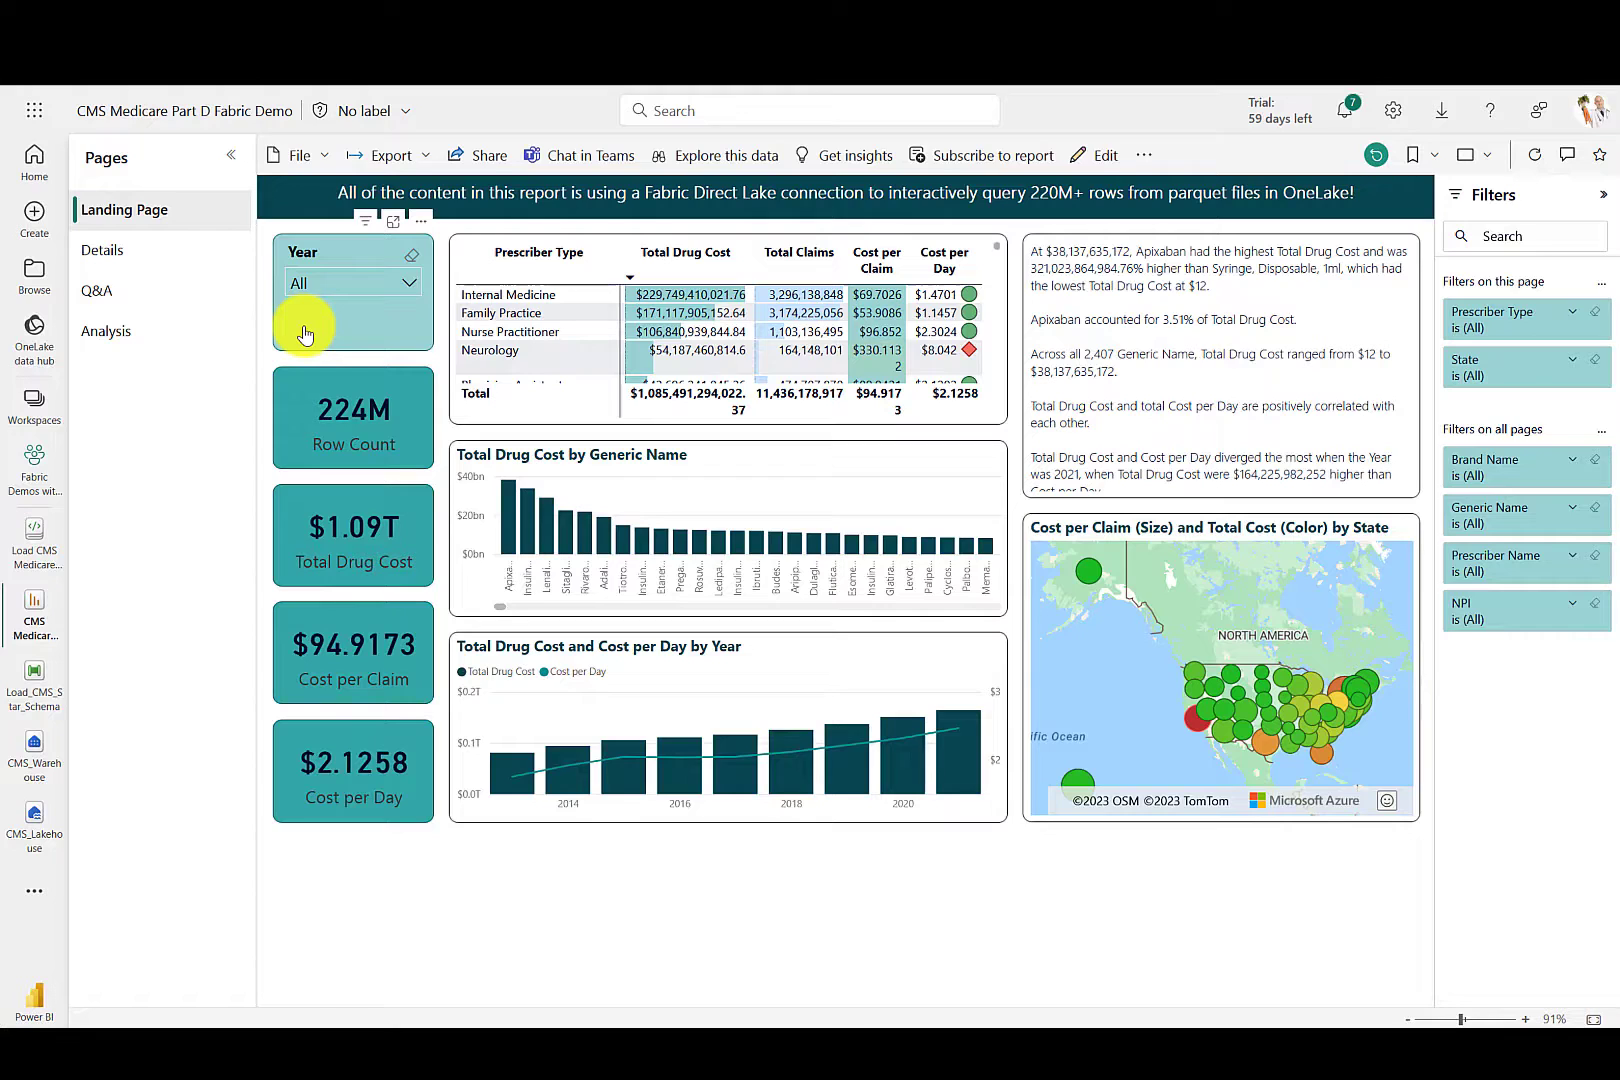
pyautogui.click(411, 284)
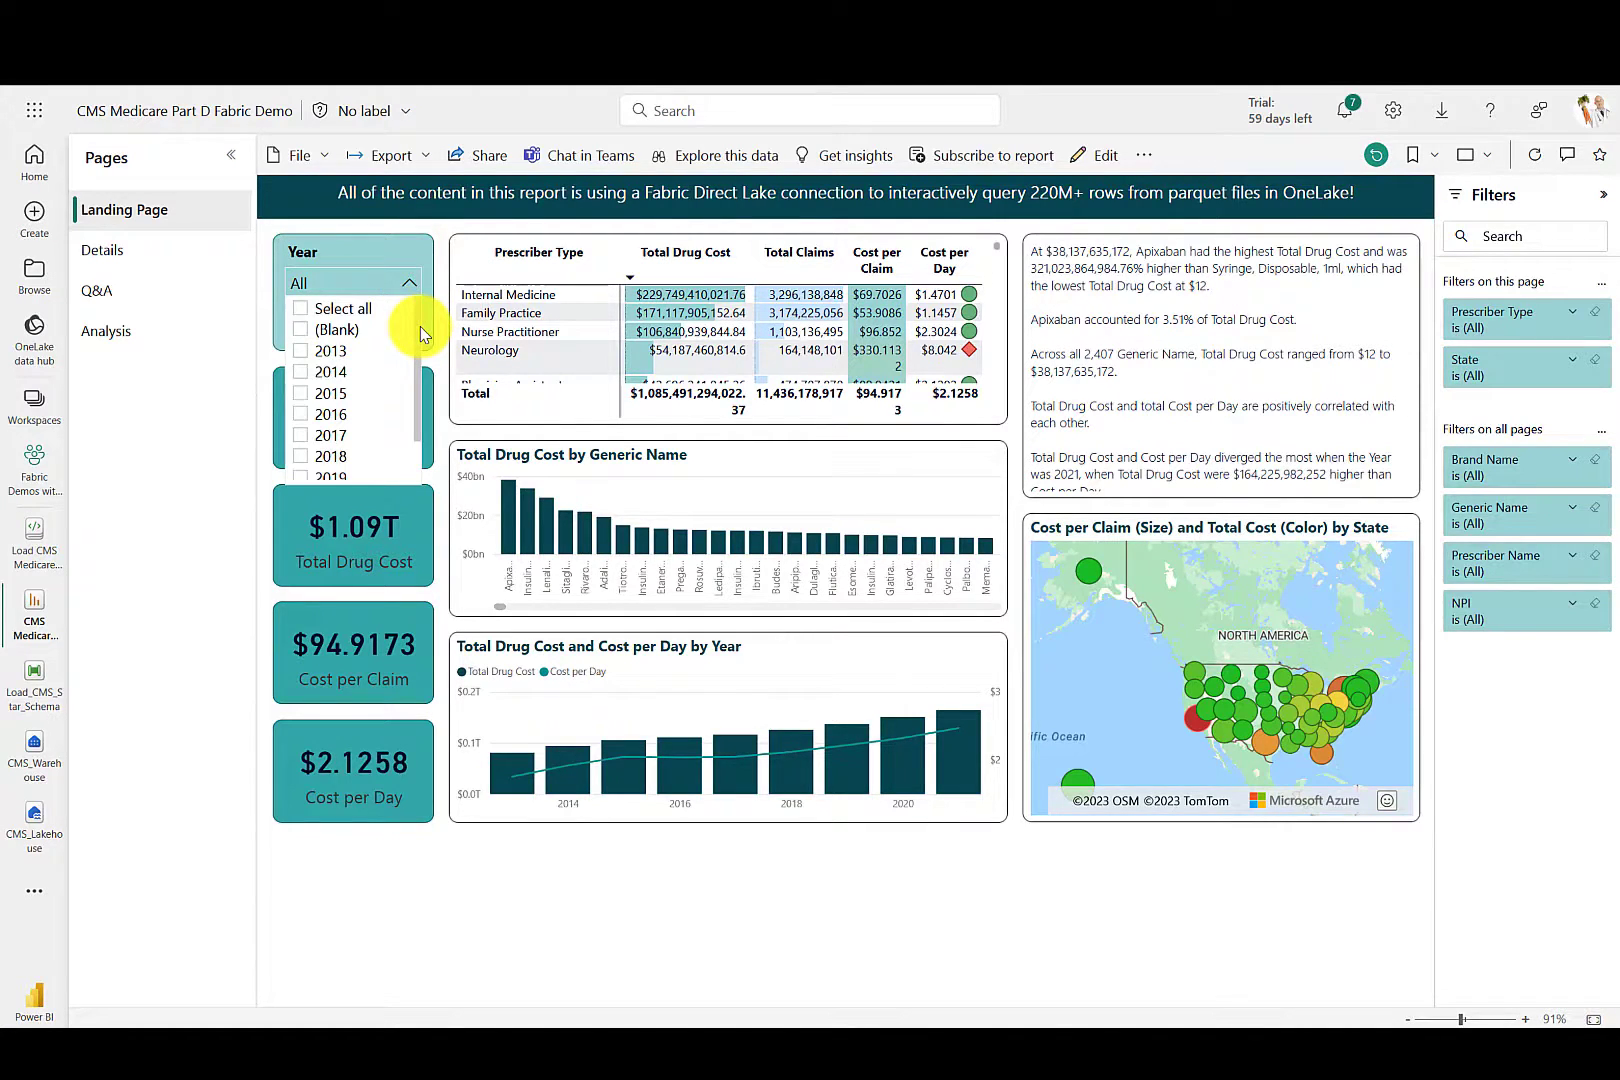
pyautogui.scroll(-2, 415, 364)
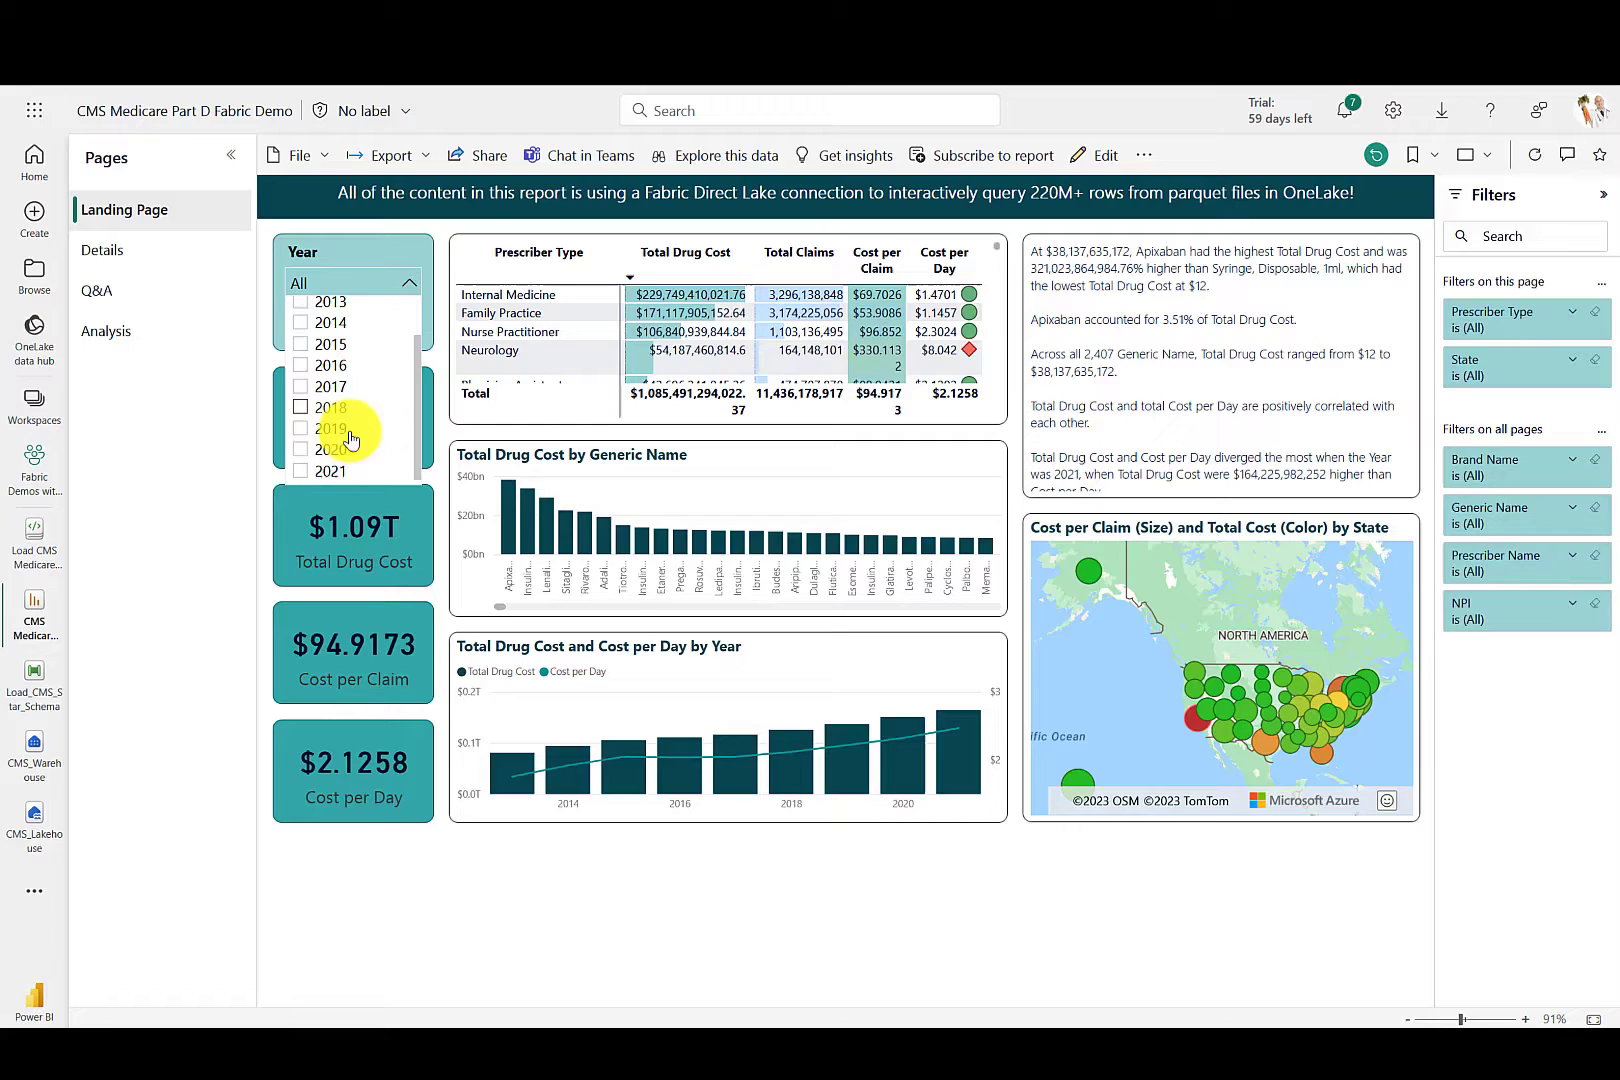
pyautogui.click(300, 474)
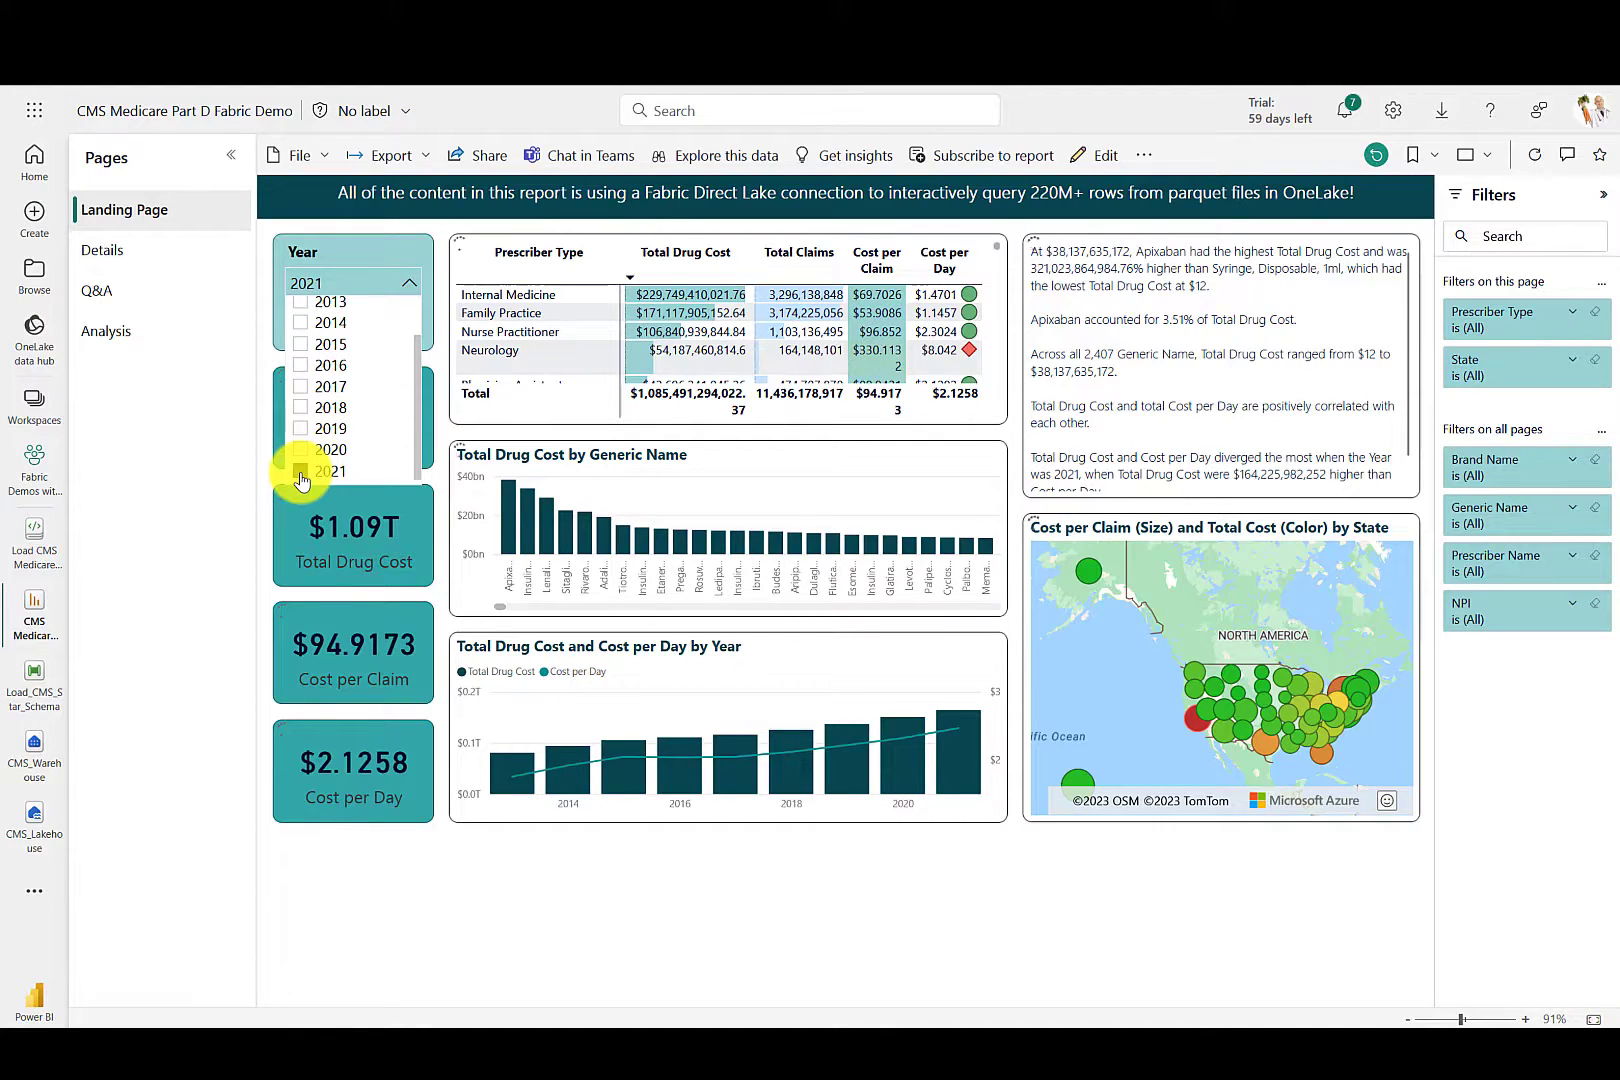
pyautogui.click(440, 420)
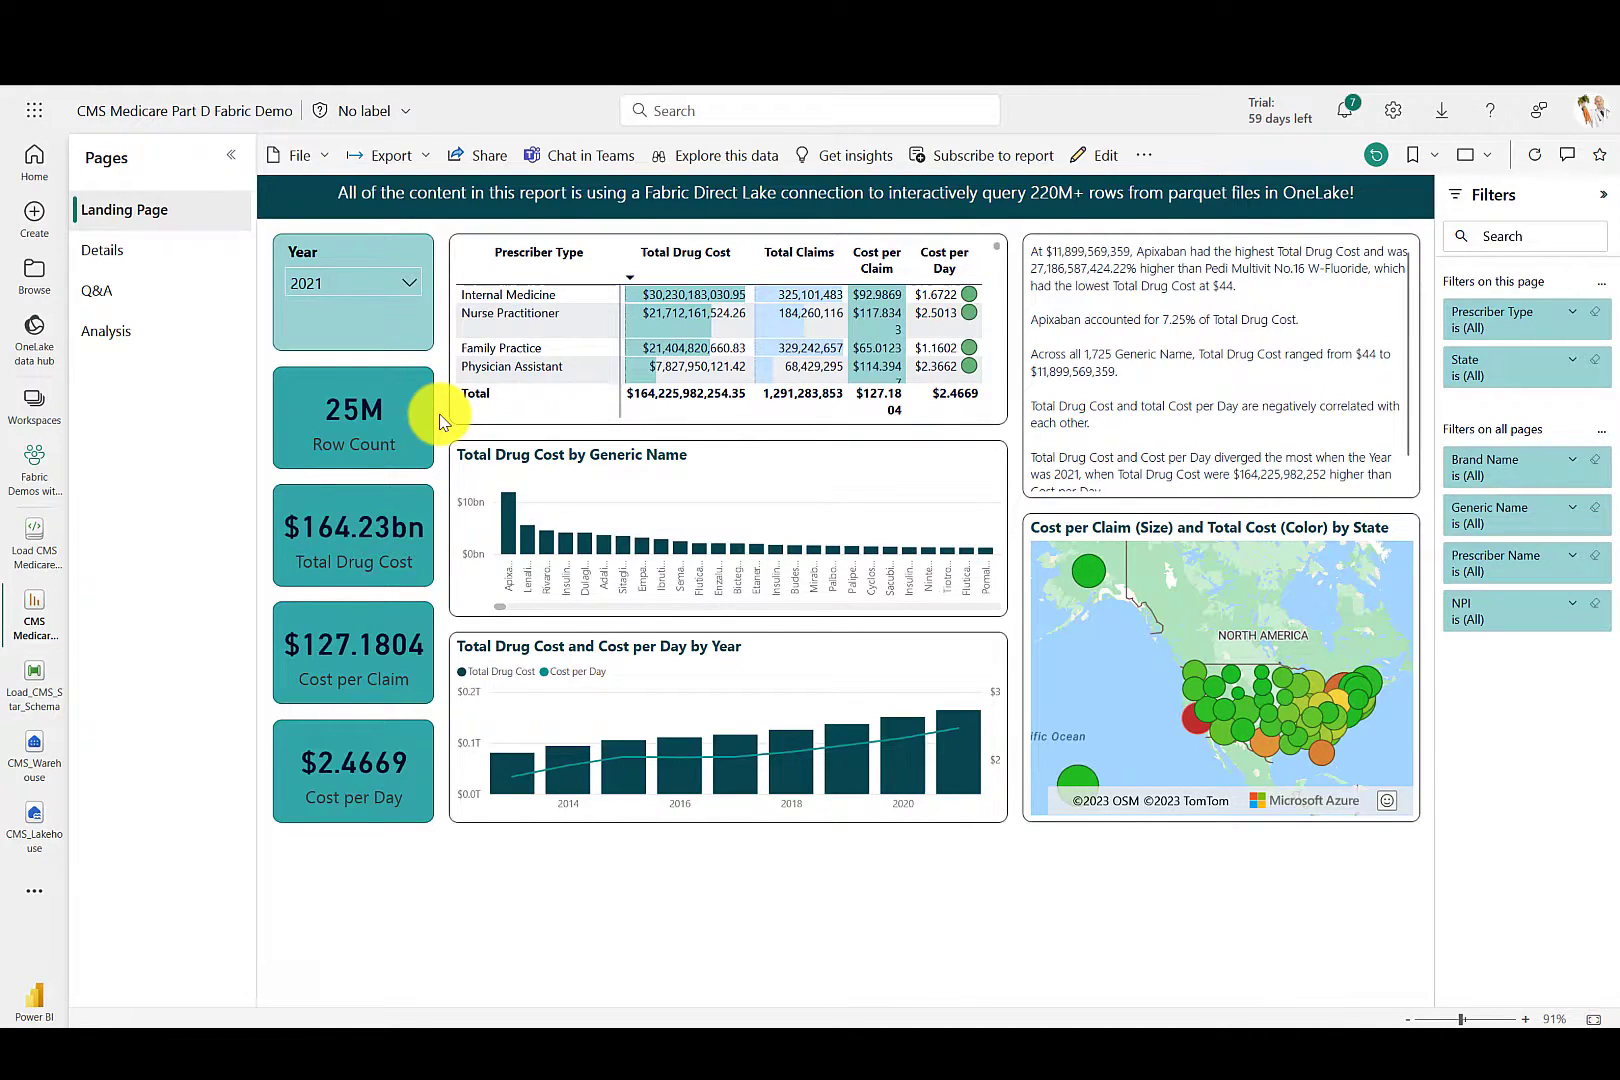
# Filter the report to state AK and drill through Nurse Practitioner to the Details page
pyautogui.click(1573, 366)
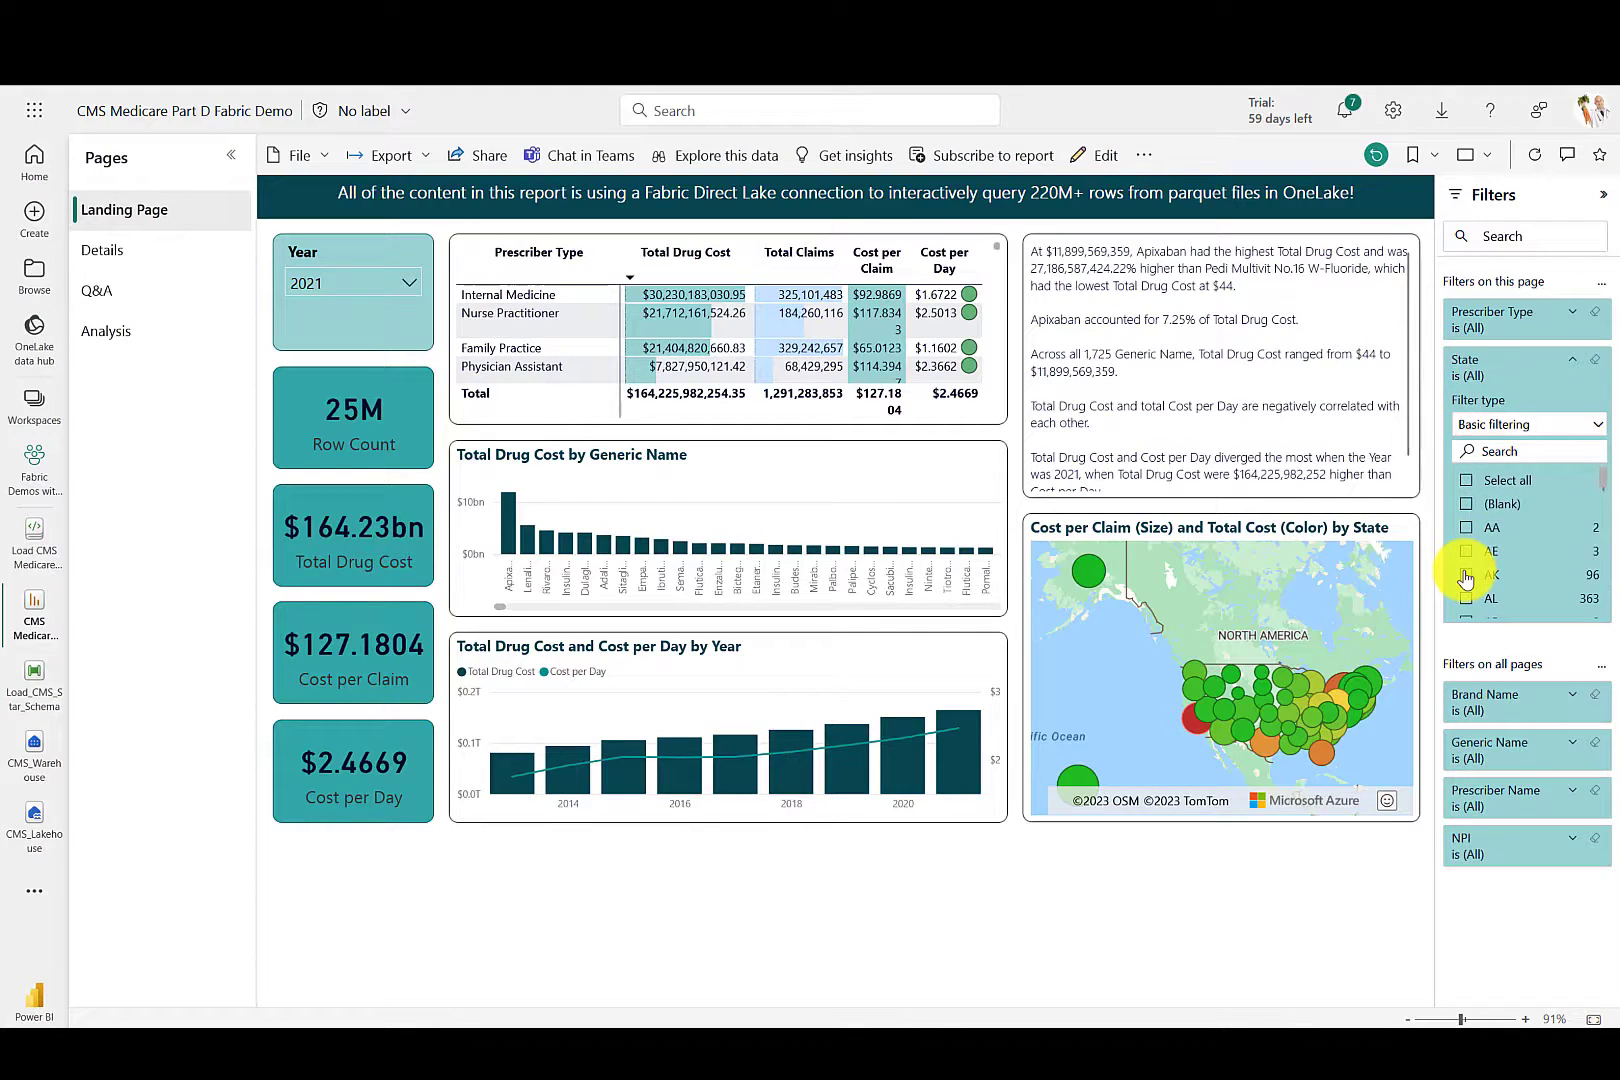
pyautogui.click(1465, 576)
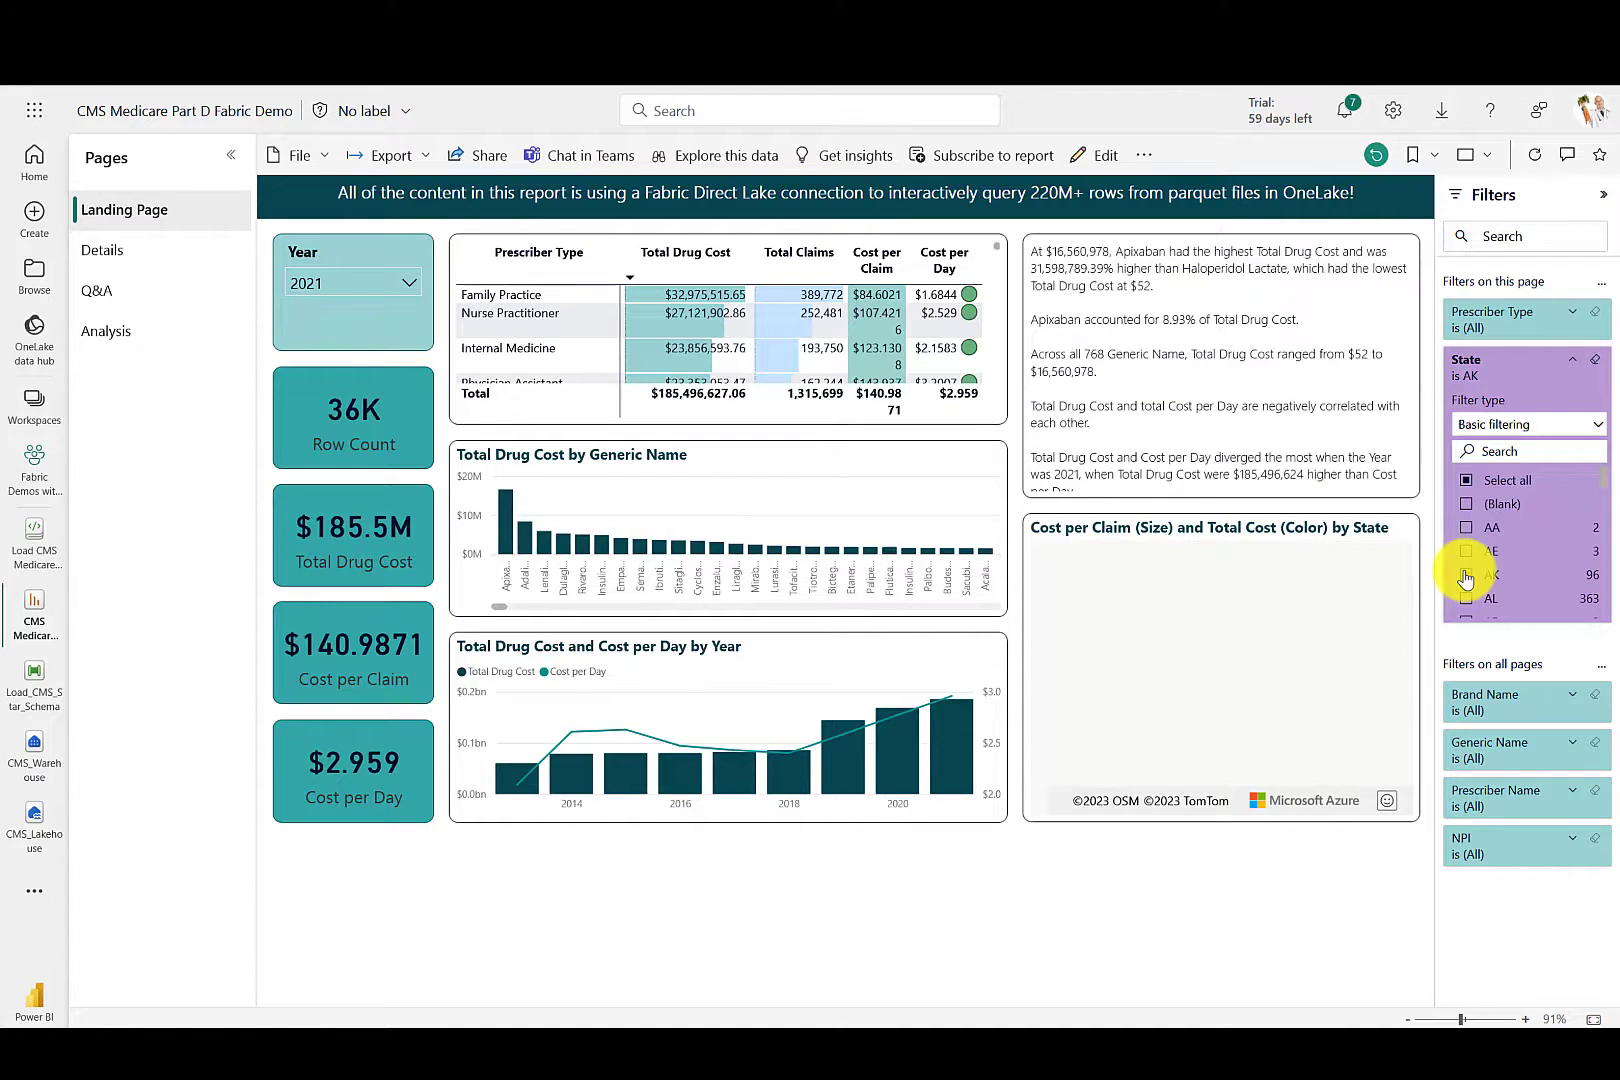
pyautogui.rightClick(502, 320)
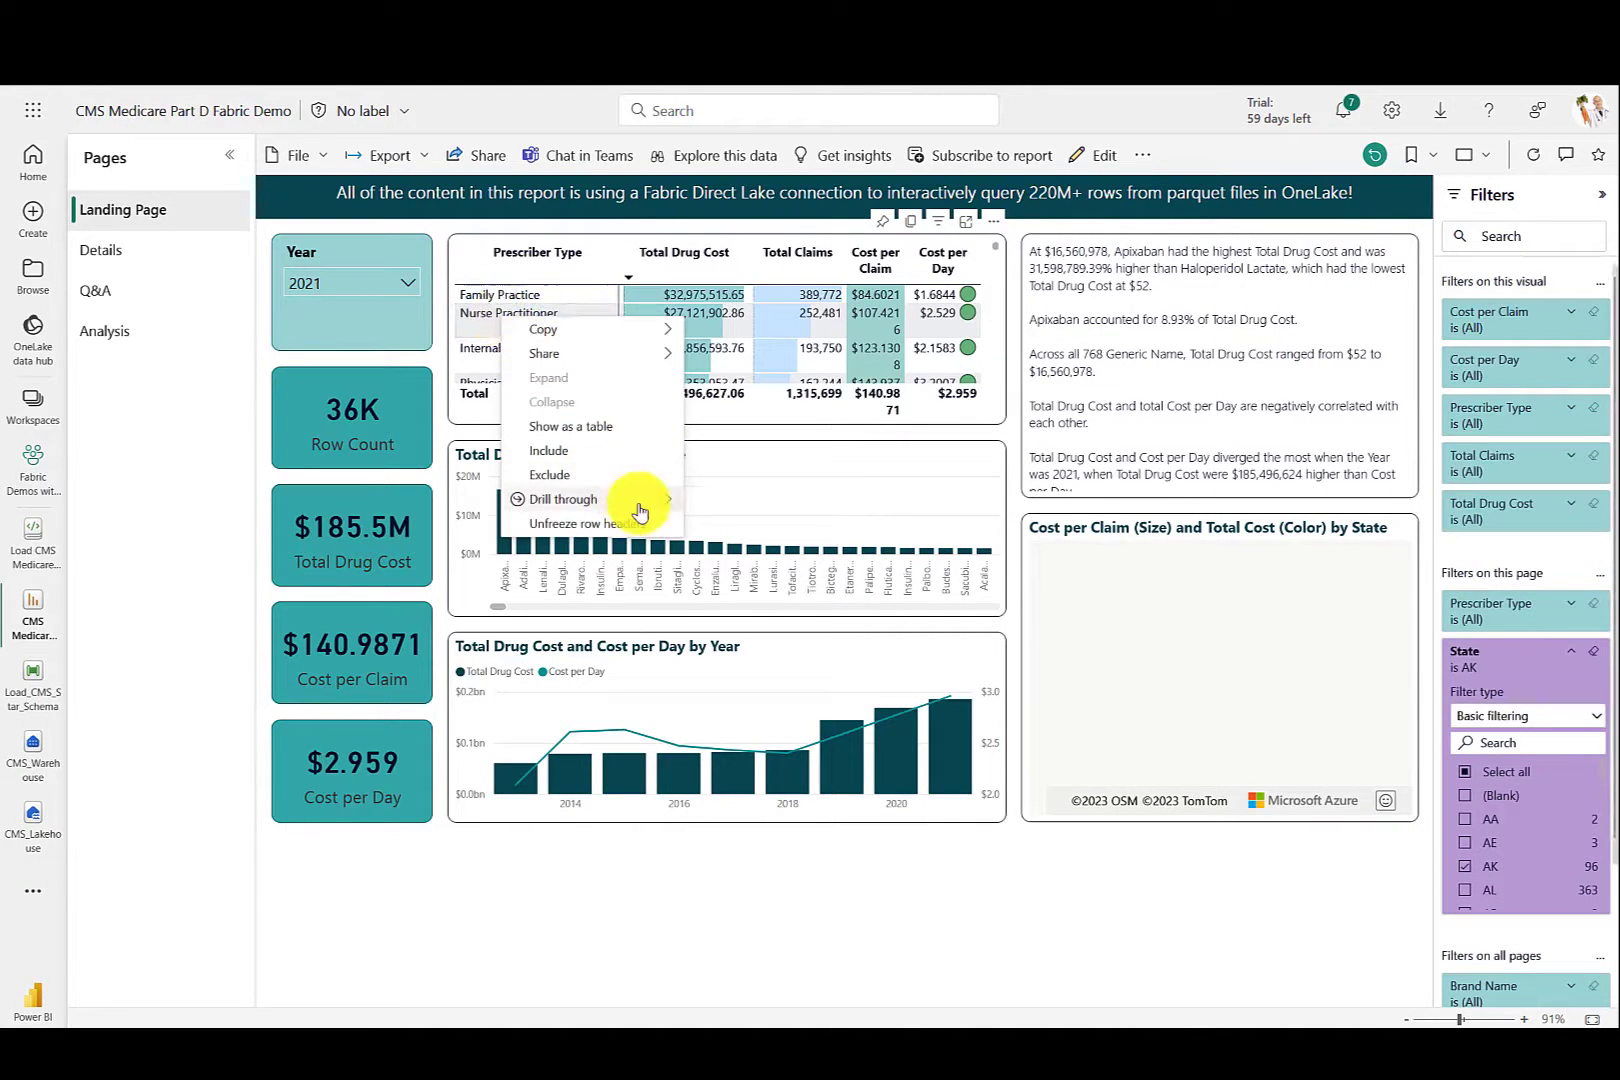
pyautogui.moveTo(640, 500)
pyautogui.click(724, 508)
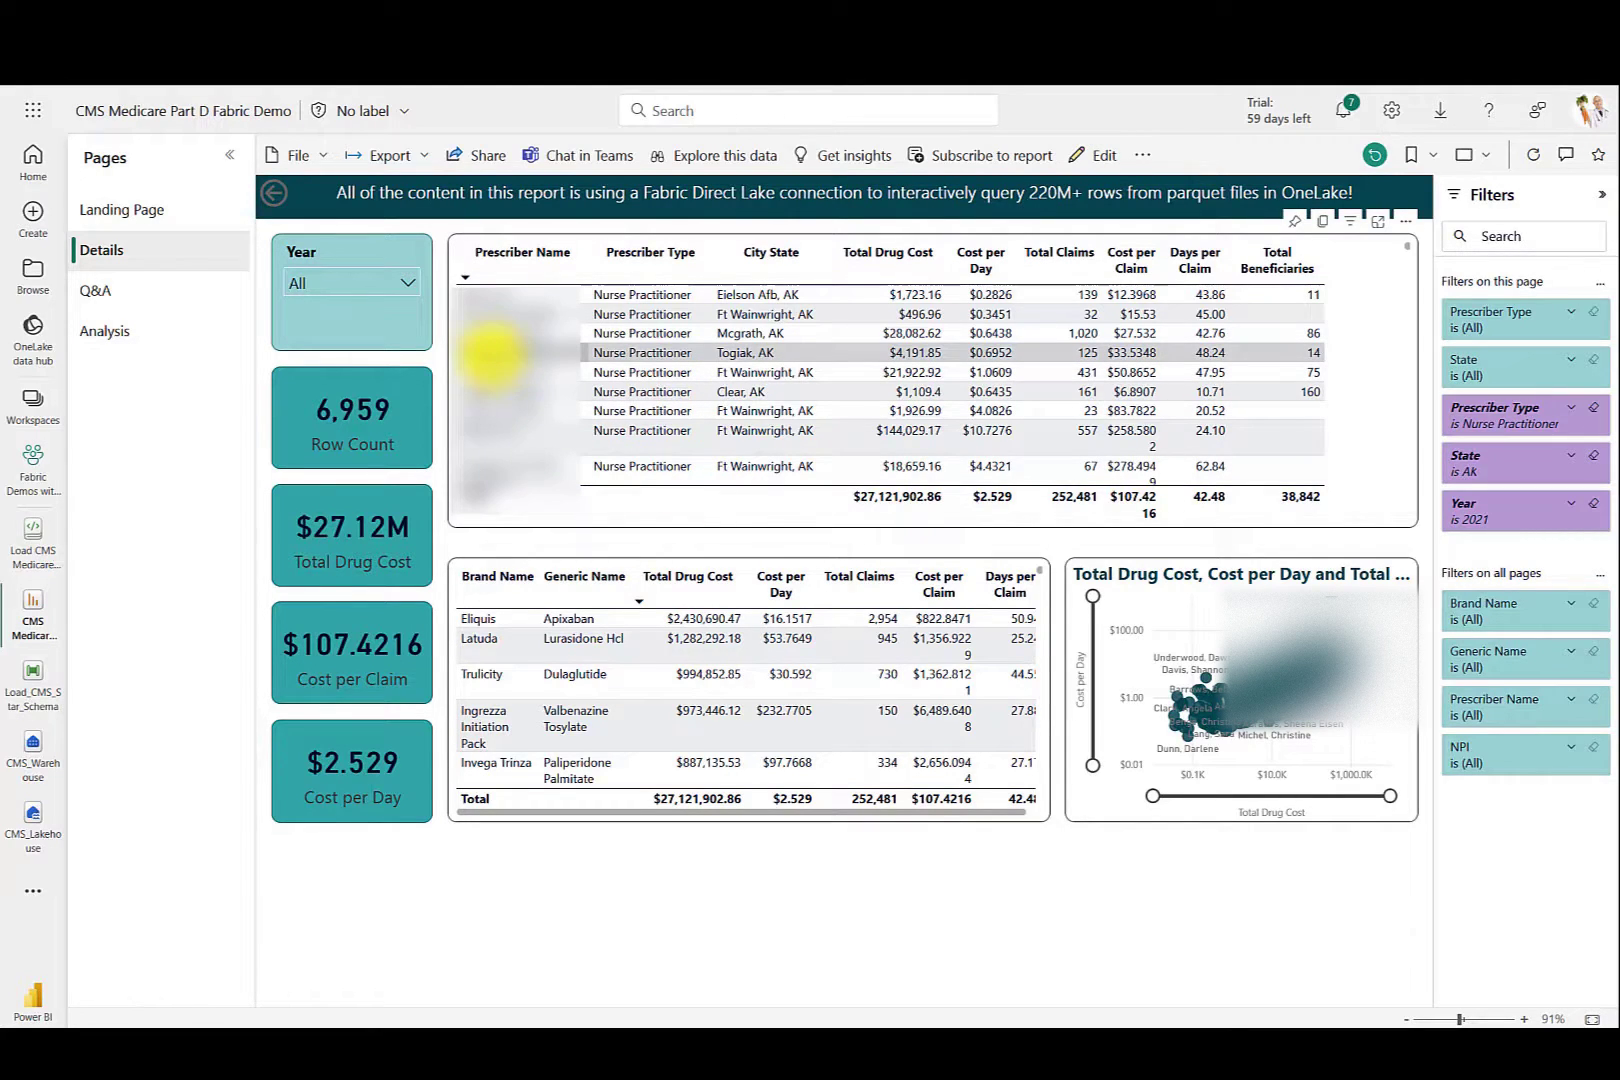
# Select the Togiak, AK prescriber row so the Details page shows only that prescriber
pyautogui.click(491, 352)
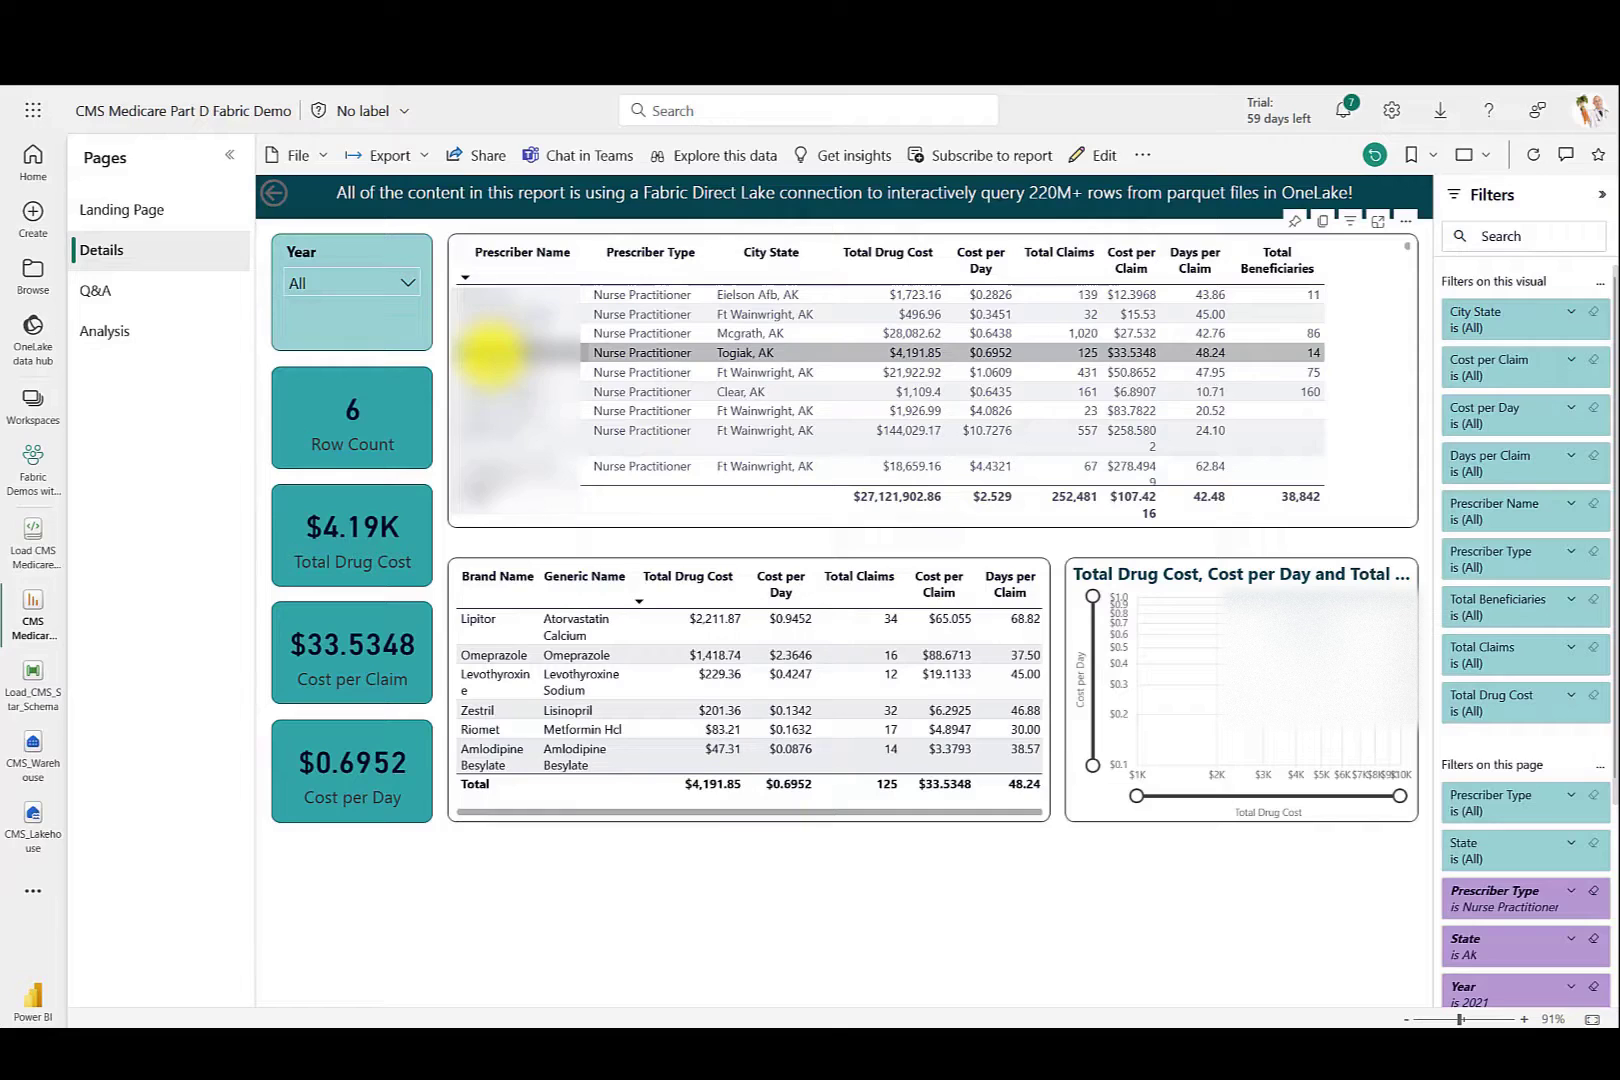